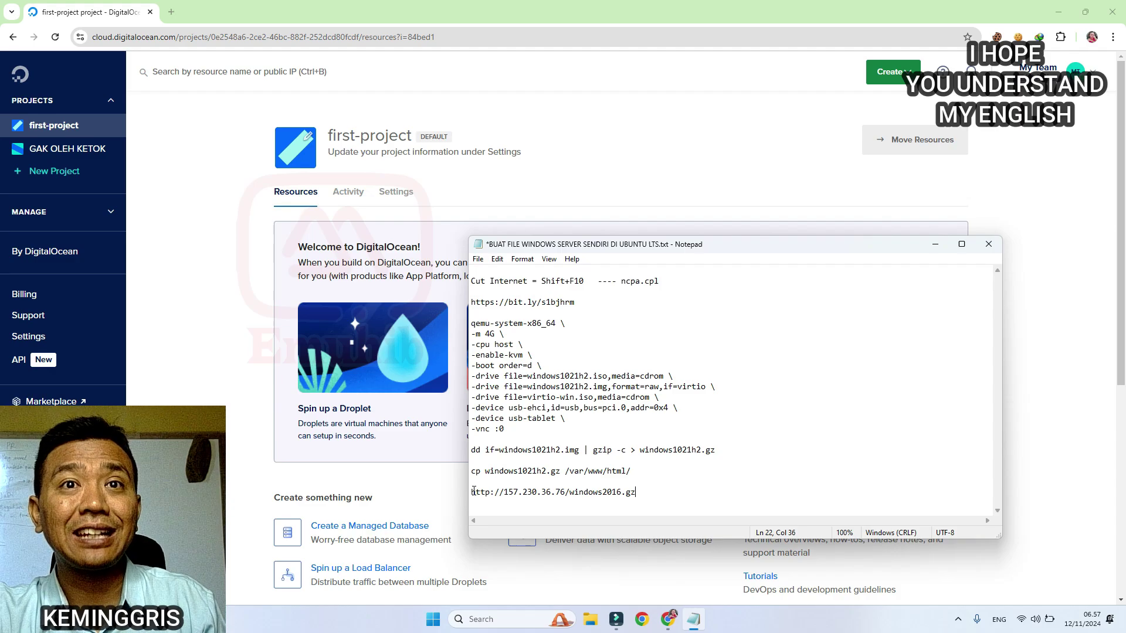
# Step: Open the custom images list in the Backups & Snapshots area
pyautogui.moveTo(473, 491); pyautogui.dragTo(636, 493)
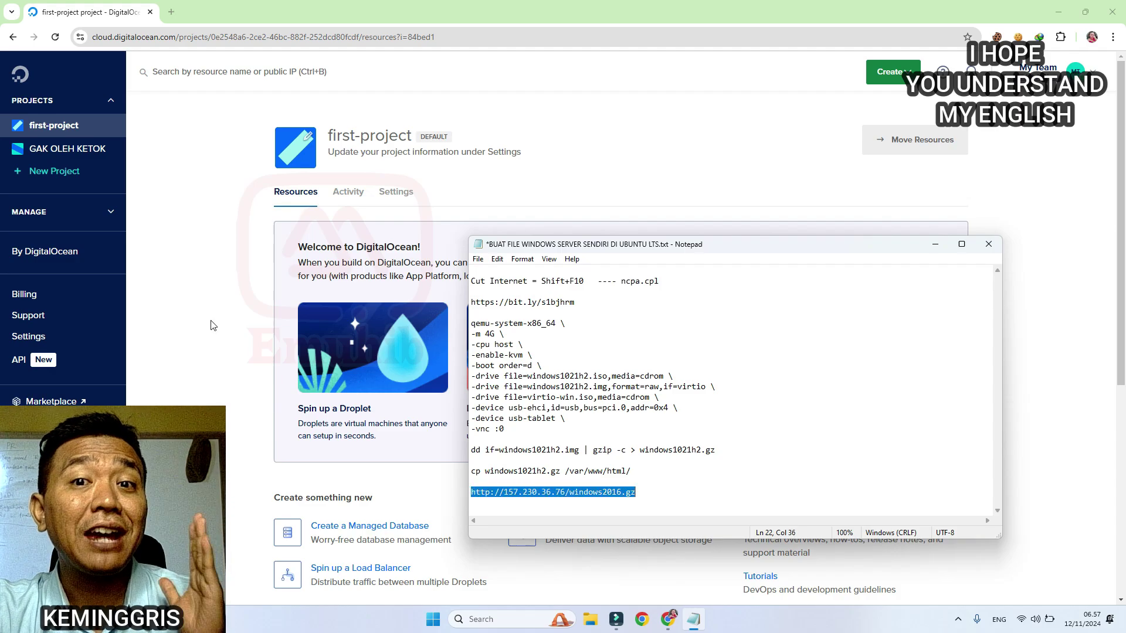
pyautogui.click(205, 328)
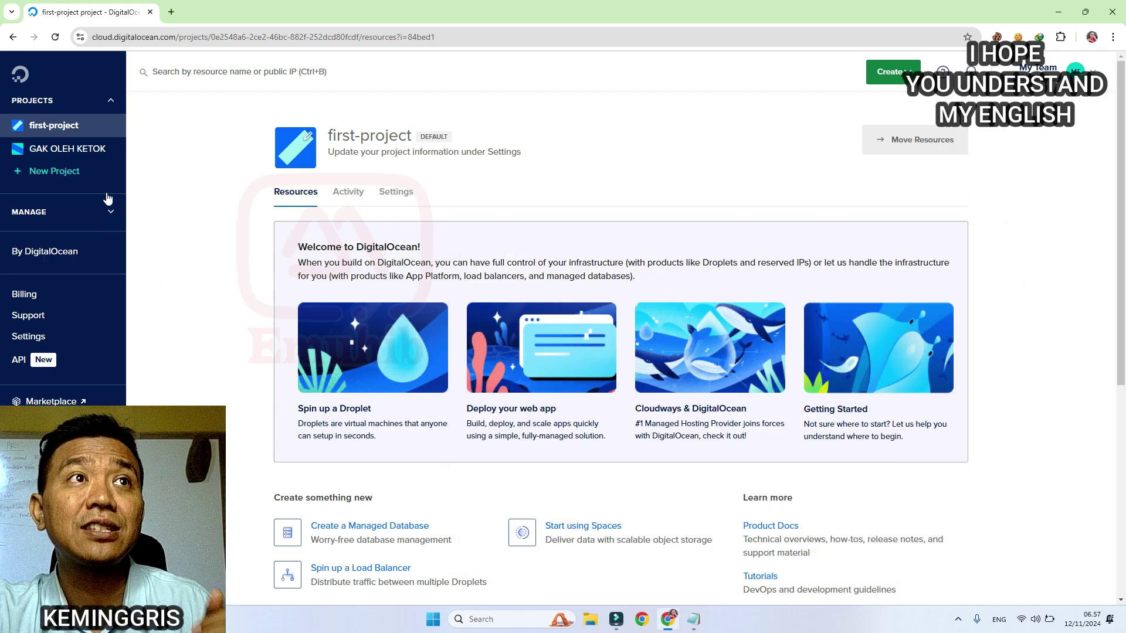
pyautogui.click(112, 212)
pyautogui.scroll(-2, 112, 212)
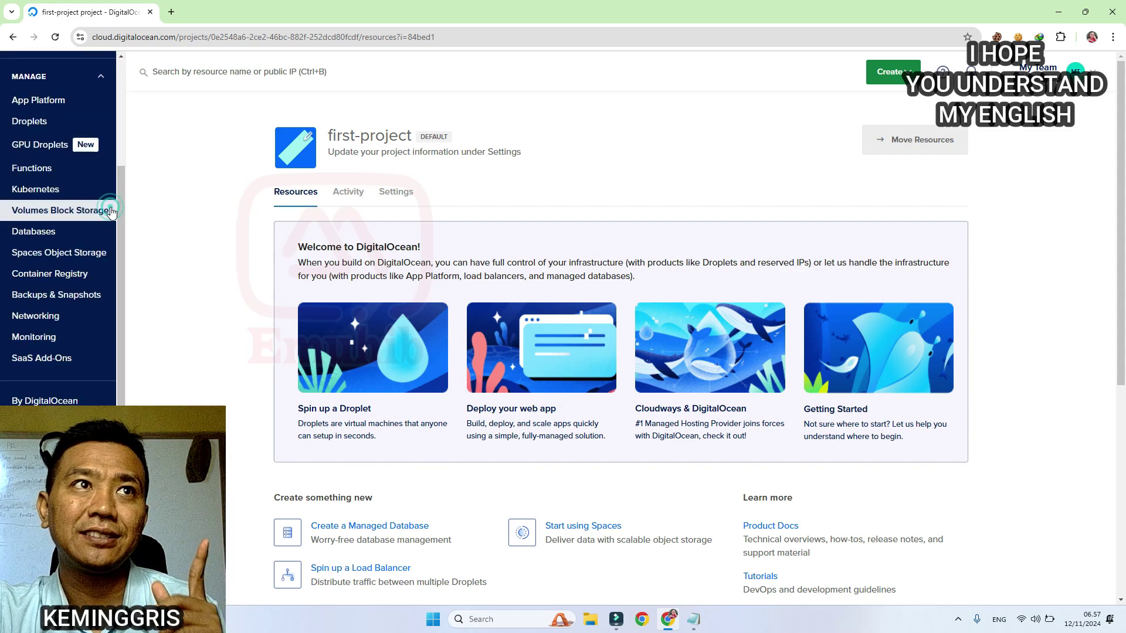
pyautogui.click(85, 298)
pyautogui.click(414, 176)
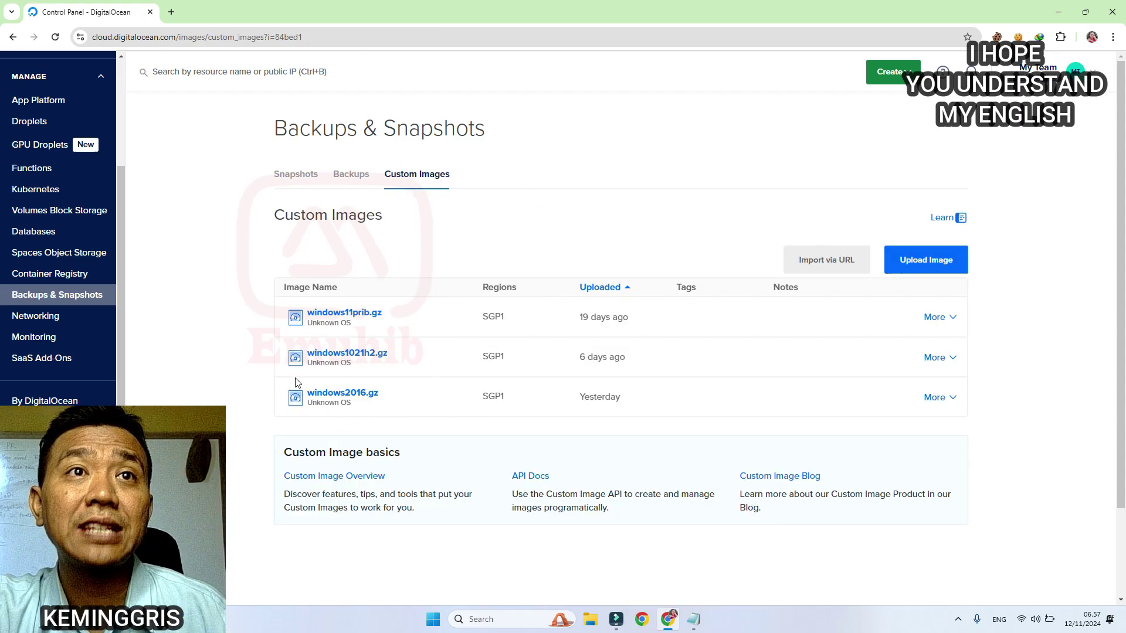
pyautogui.click(698, 623)
pyautogui.rightClick(492, 492)
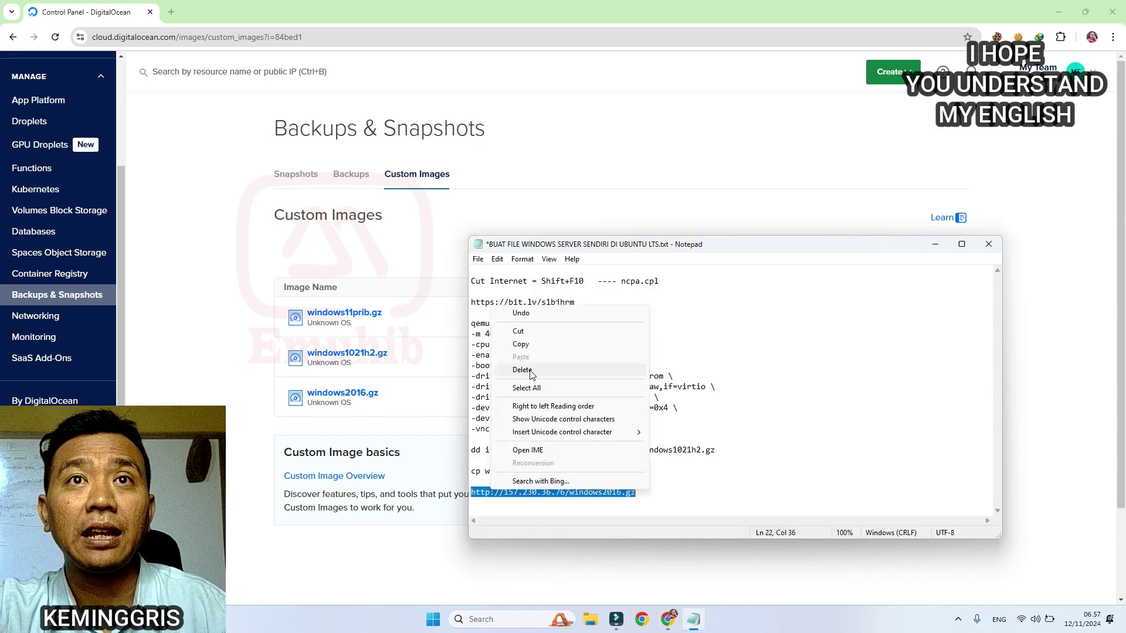
pyautogui.click(519, 344)
pyautogui.click(632, 192)
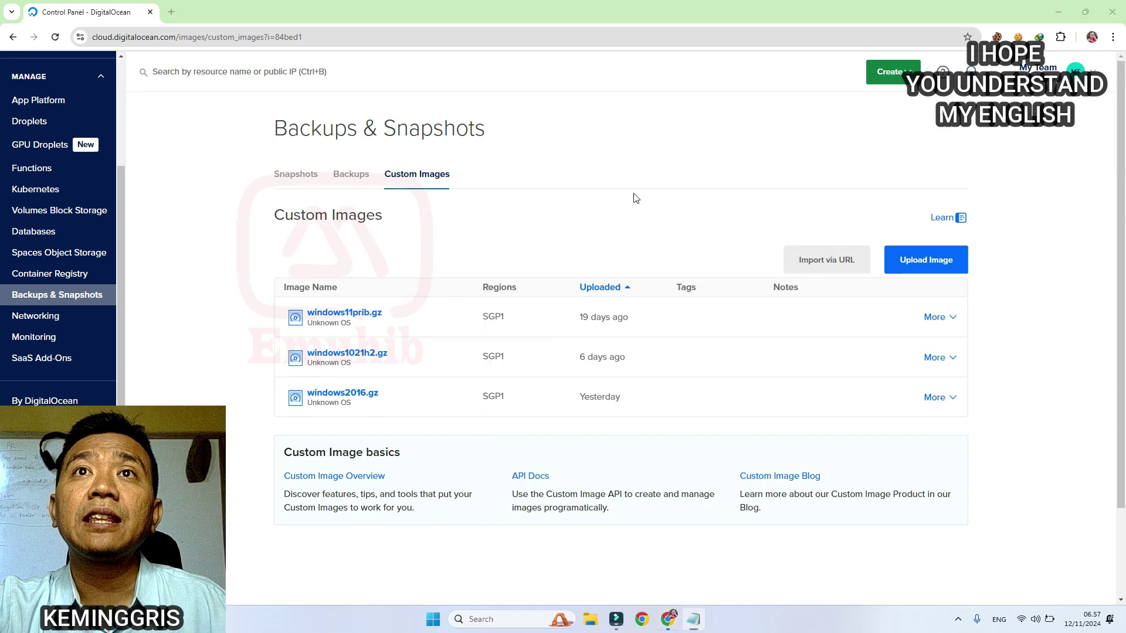
pyautogui.click(823, 264)
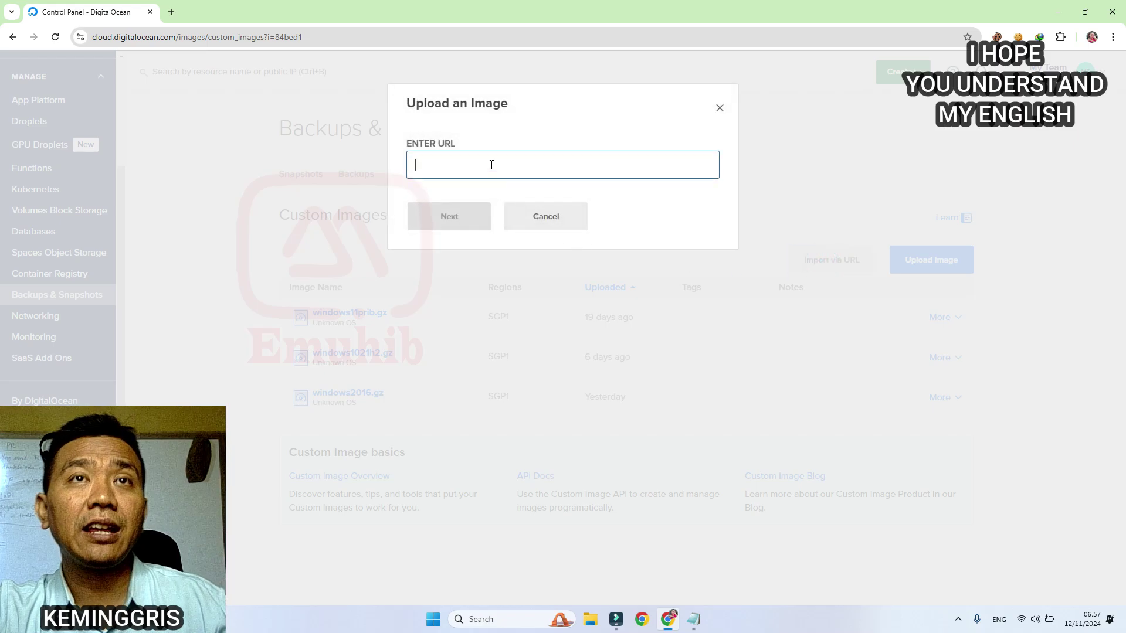
pyautogui.hotkey('ctrl', 'v')
pyautogui.click(449, 215)
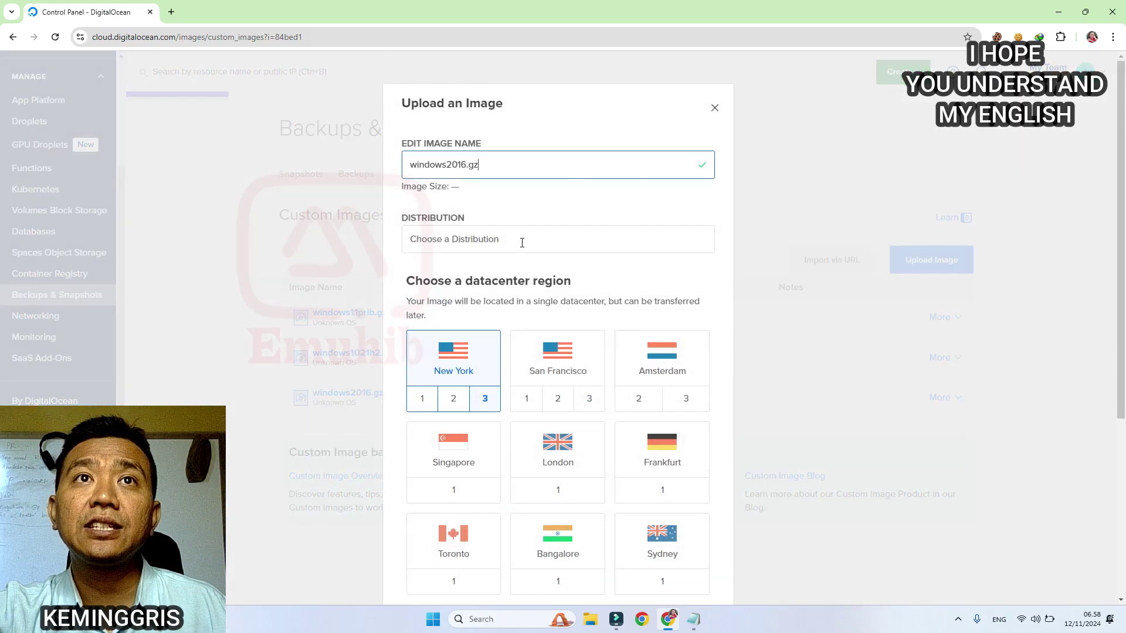
# Step: Set the imported image's distribution to Unknown and its region to Singapore 1, and dismiss the form without uploading
pyautogui.click(522, 242)
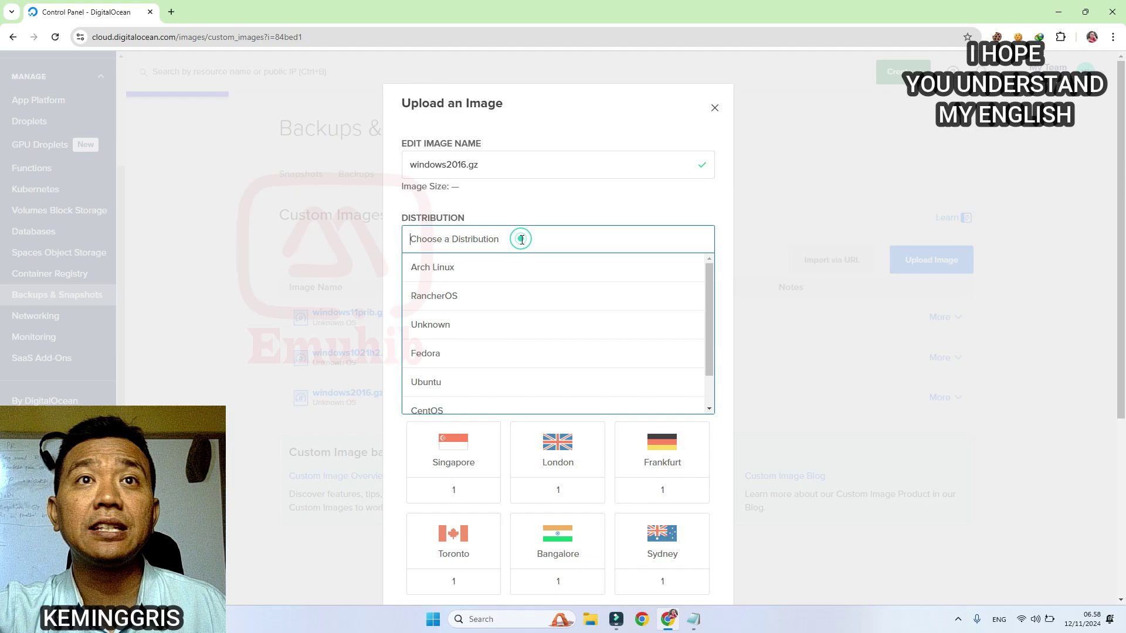
pyautogui.click(478, 326)
pyautogui.scroll(-2, 510, 320)
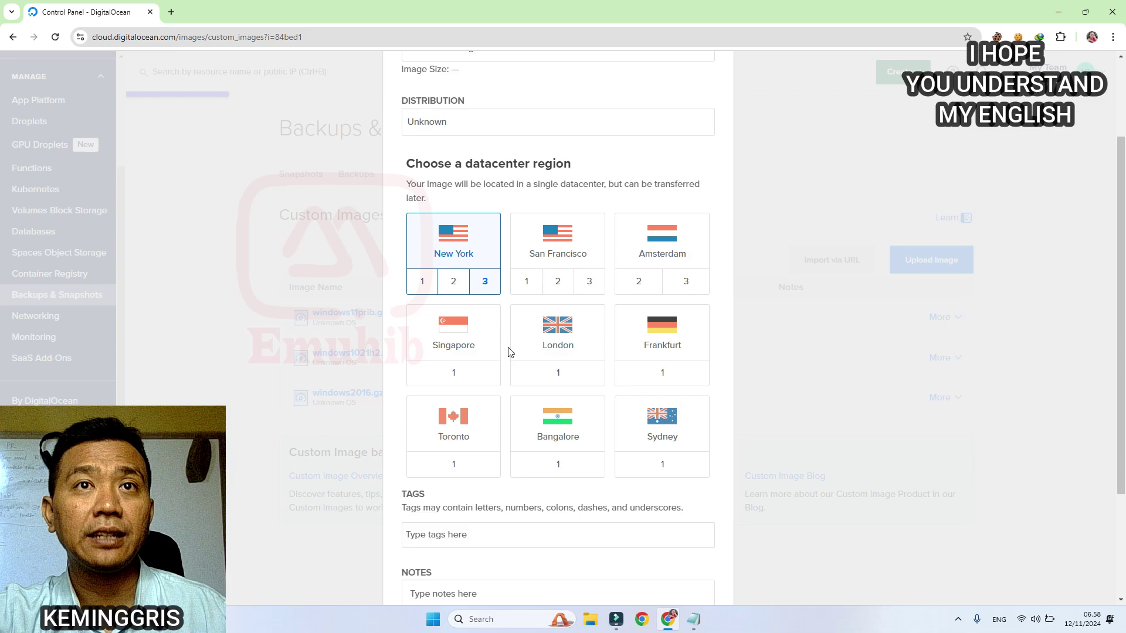
pyautogui.click(478, 335)
pyautogui.click(567, 346)
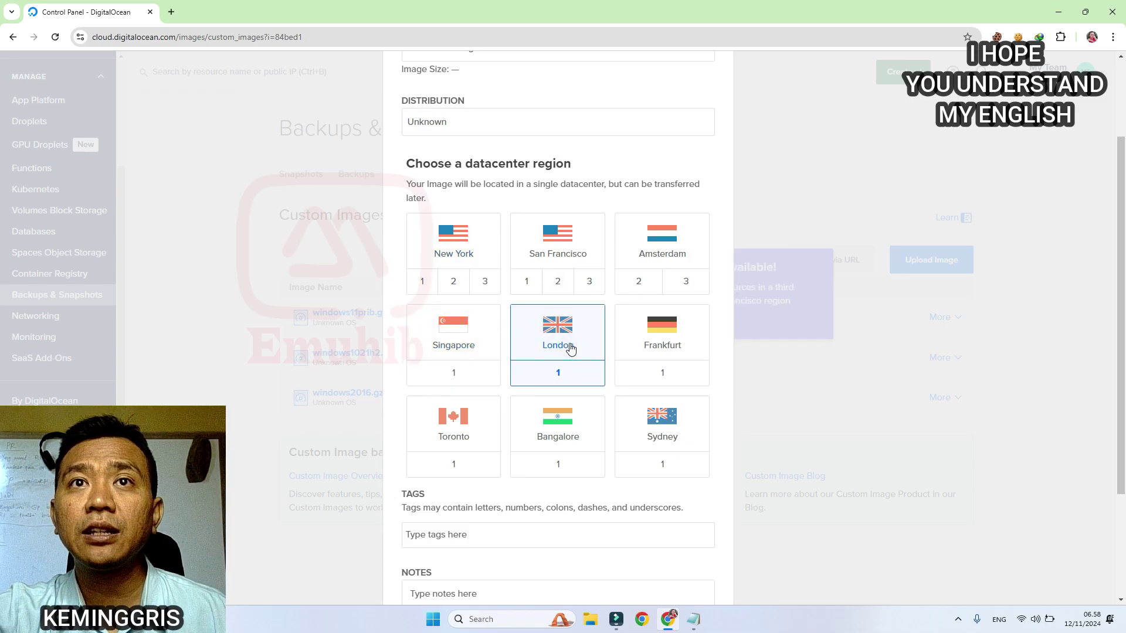
pyautogui.click(673, 344)
pyautogui.click(474, 342)
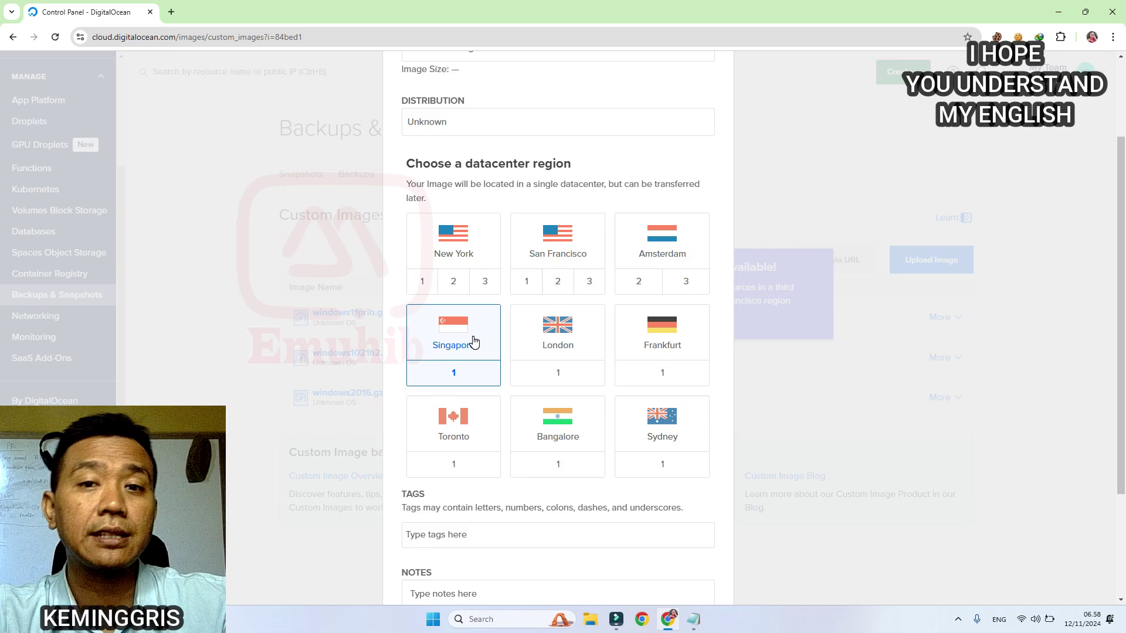
pyautogui.scroll(-3, 474, 342)
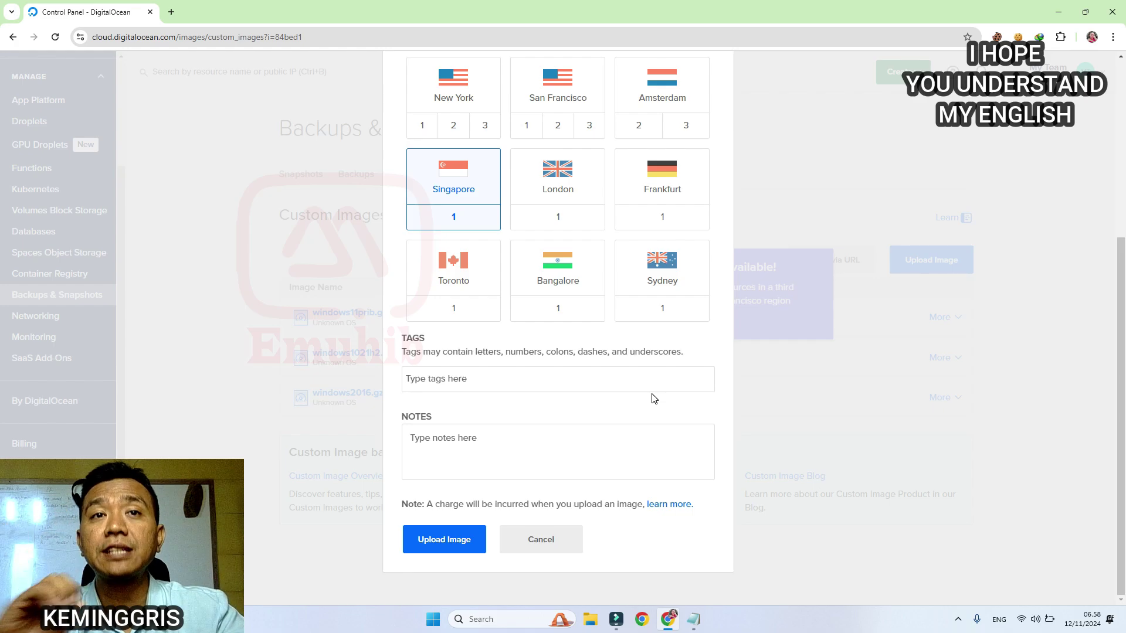
pyautogui.click(375, 402)
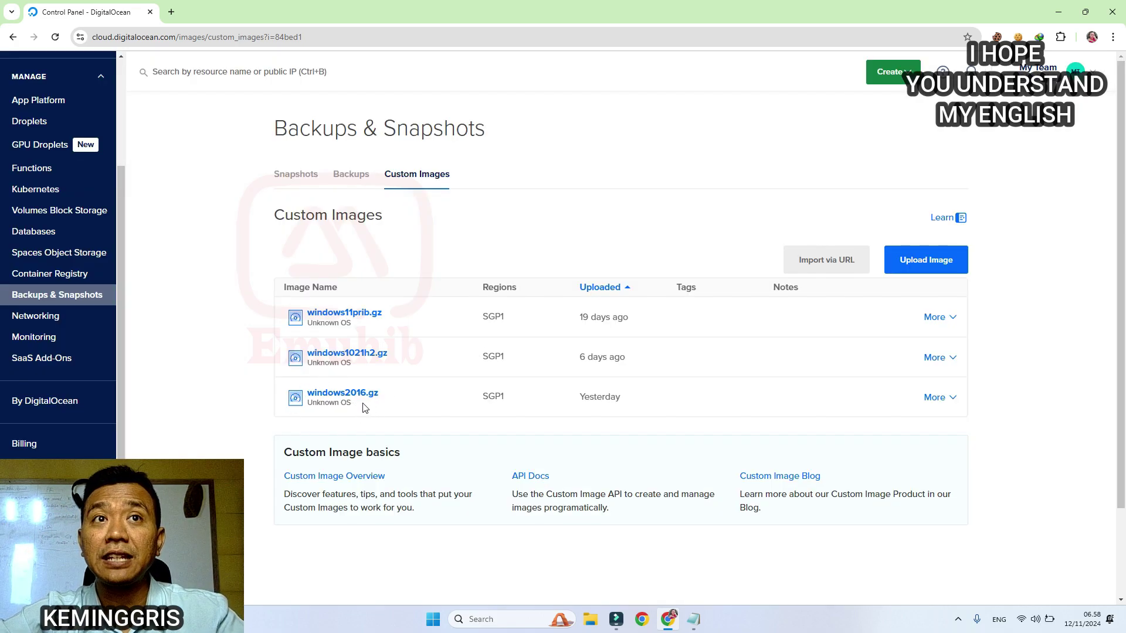
# Step: Start a new Droplet in the Singapore region using the custom image windows2016.gz
pyautogui.click(901, 72)
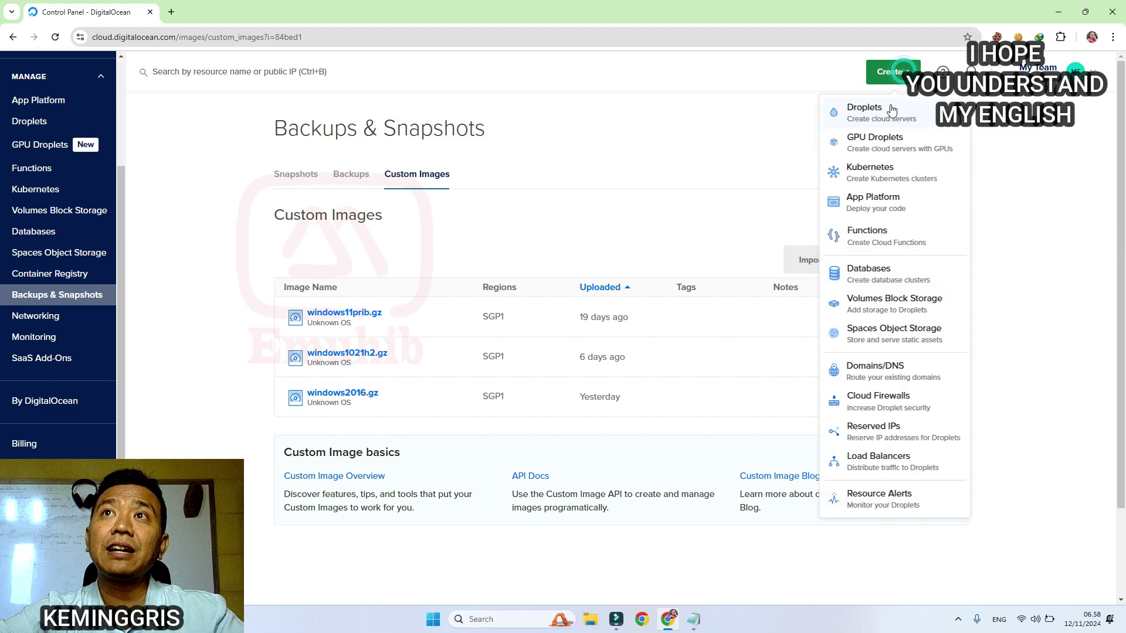
pyautogui.click(892, 111)
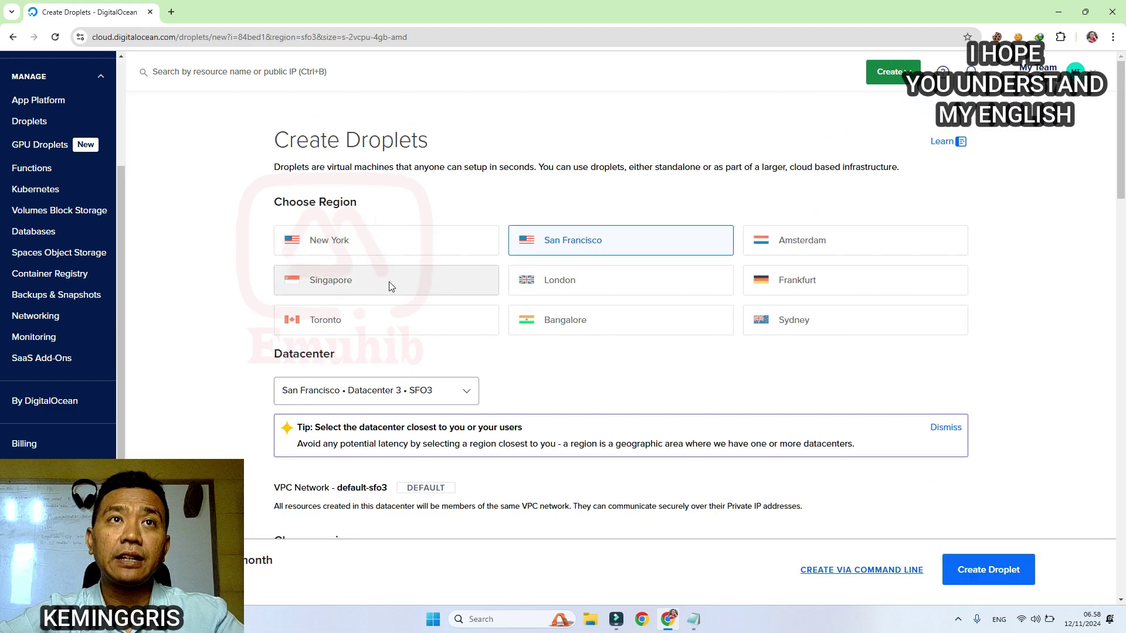
pyautogui.click(389, 284)
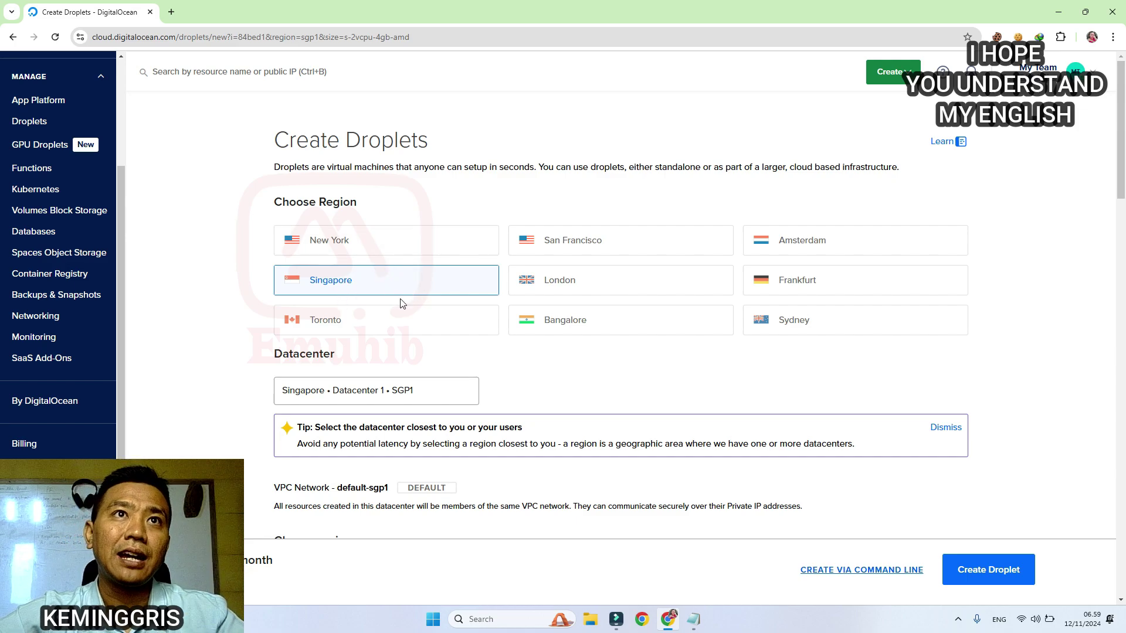
pyautogui.scroll(-6, 520, 389)
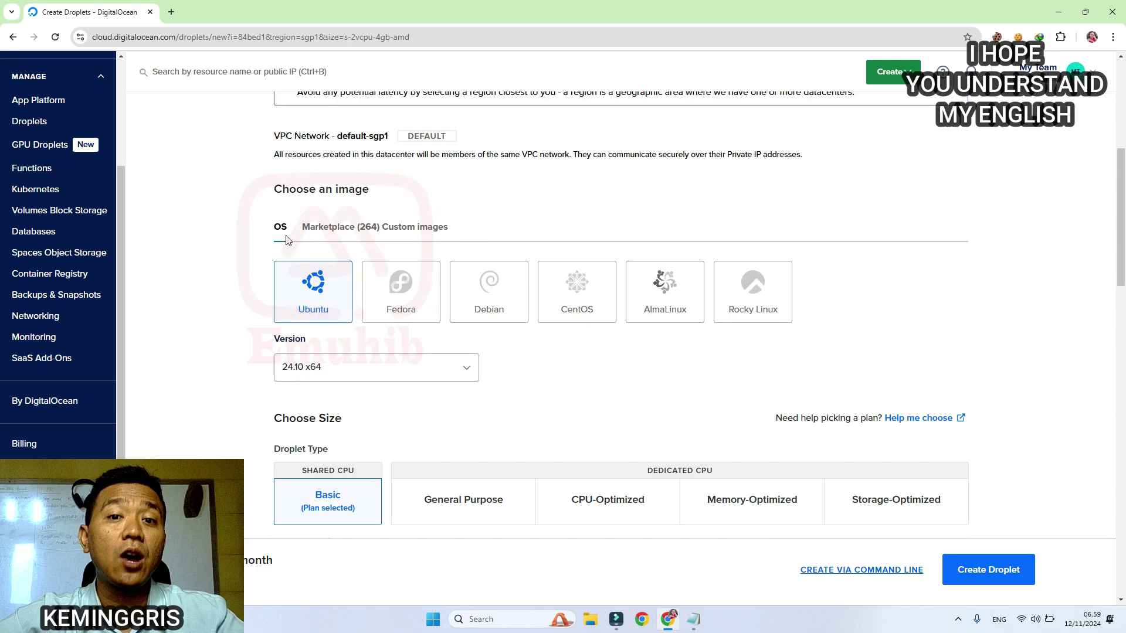
pyautogui.click(422, 230)
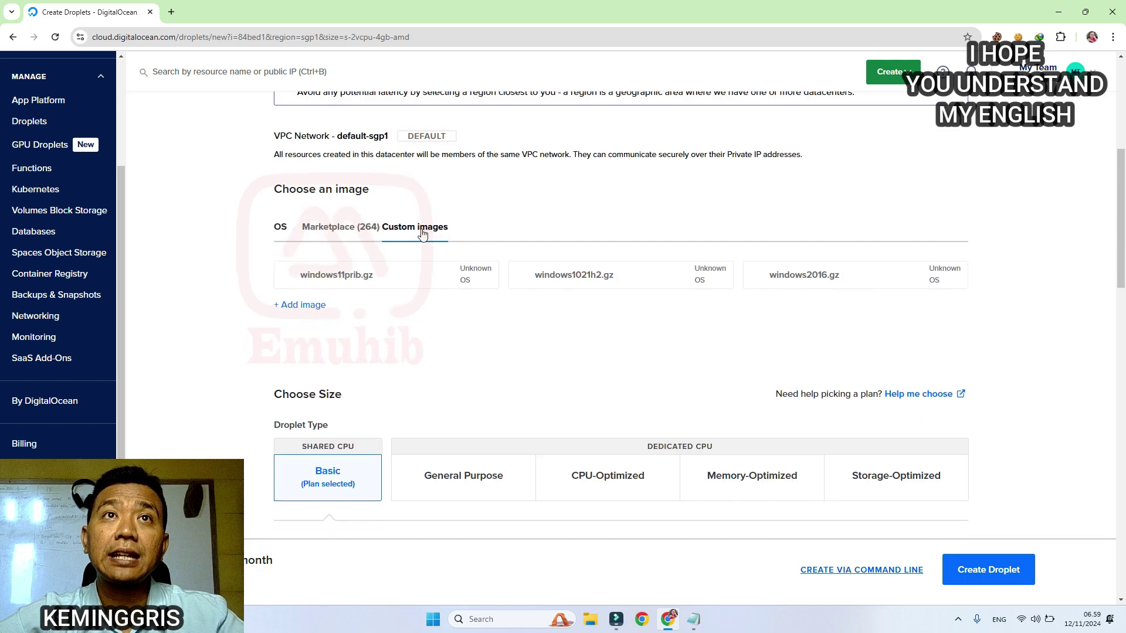
pyautogui.click(856, 283)
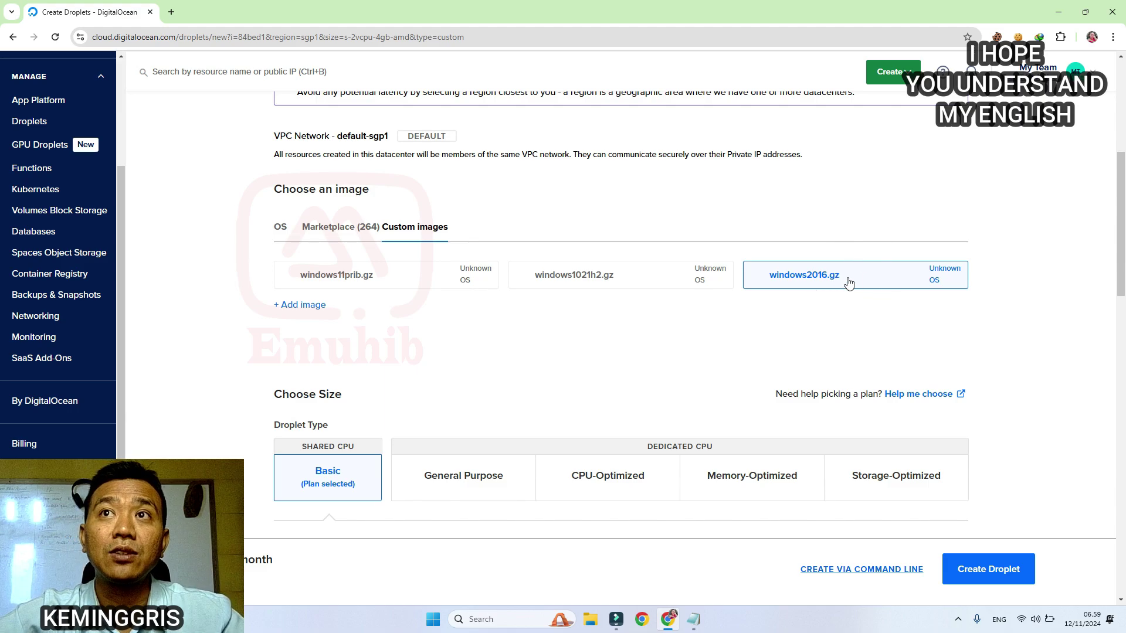
# Step: Choose the Regular SSD CPU option with the $12/mo plan of 2 GB RAM, 1 CPU and 50 GB disk
pyautogui.scroll(-6, 381, 138)
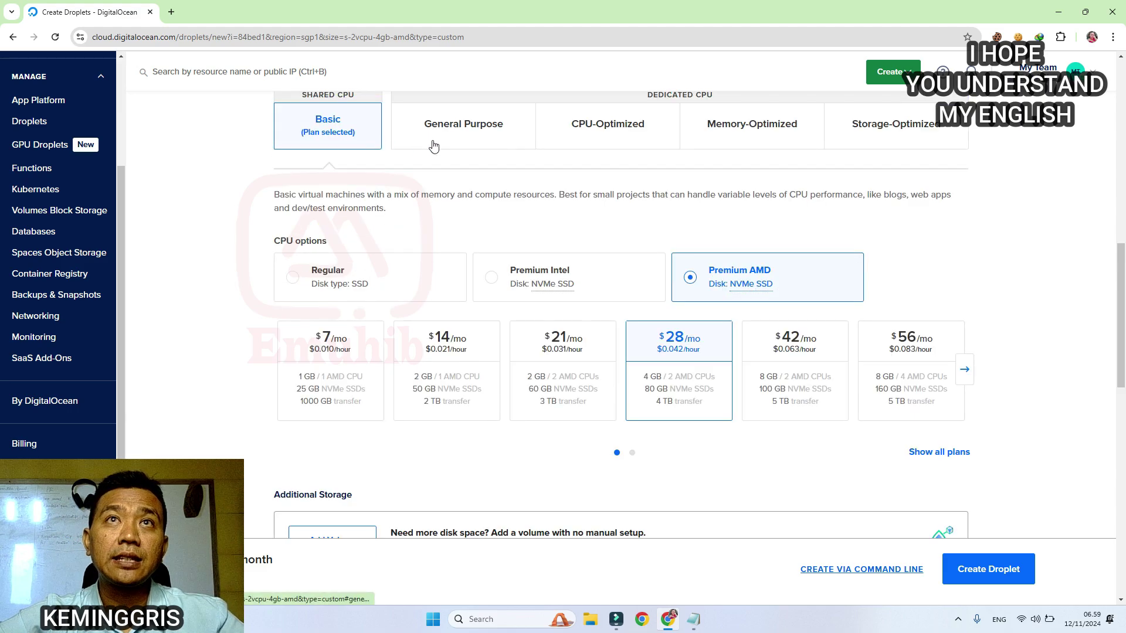
pyautogui.scroll(-2, 318, 235)
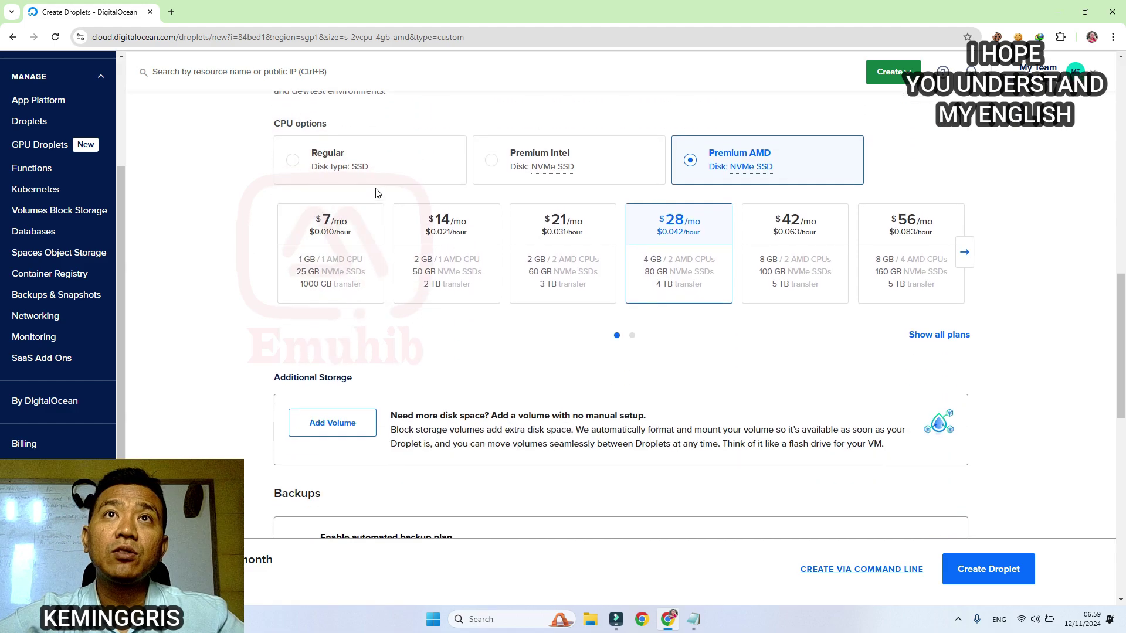
pyautogui.click(294, 163)
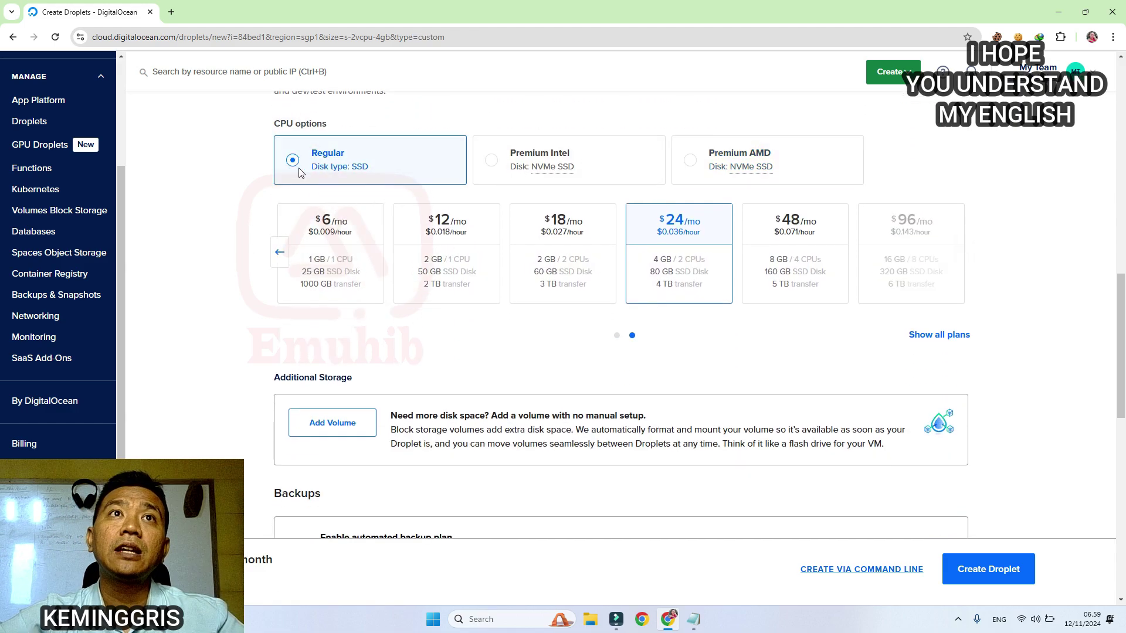
pyautogui.click(446, 267)
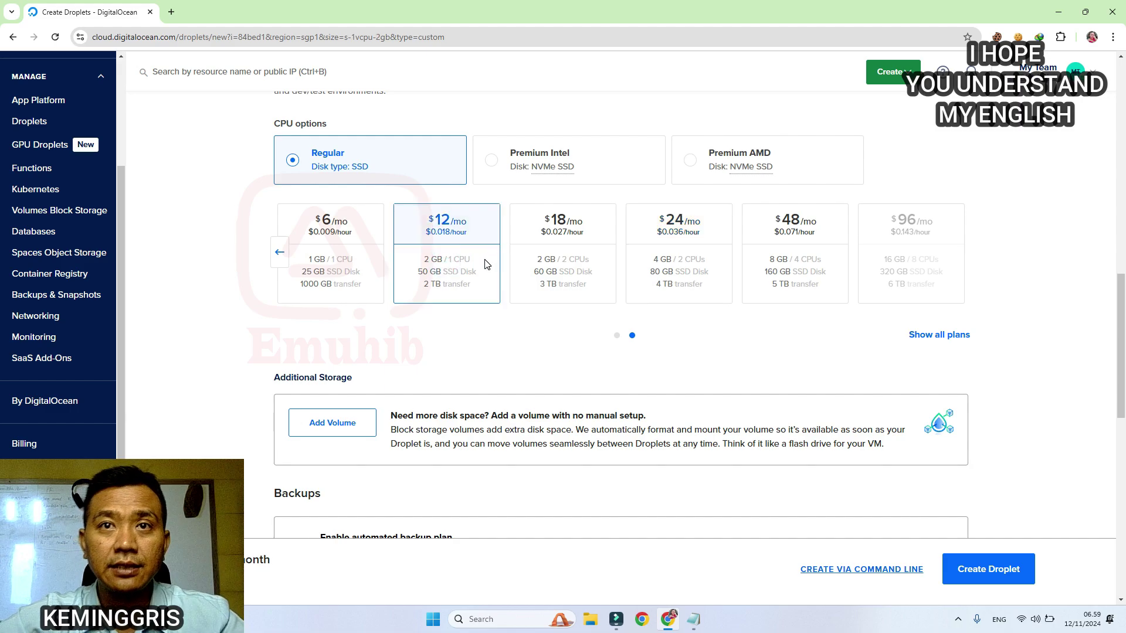
# Step: Open the form for a new SSH key and generate a 2048-bit RSA key pair in PuTTYgen
pyautogui.scroll(-5, 353, 355)
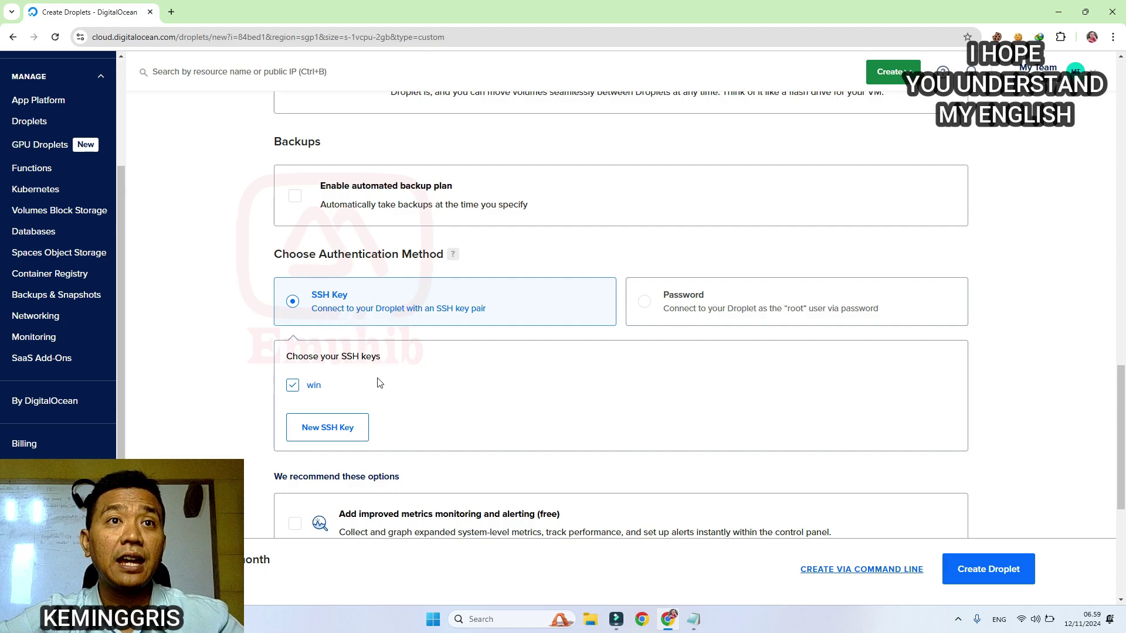
pyautogui.click(322, 434)
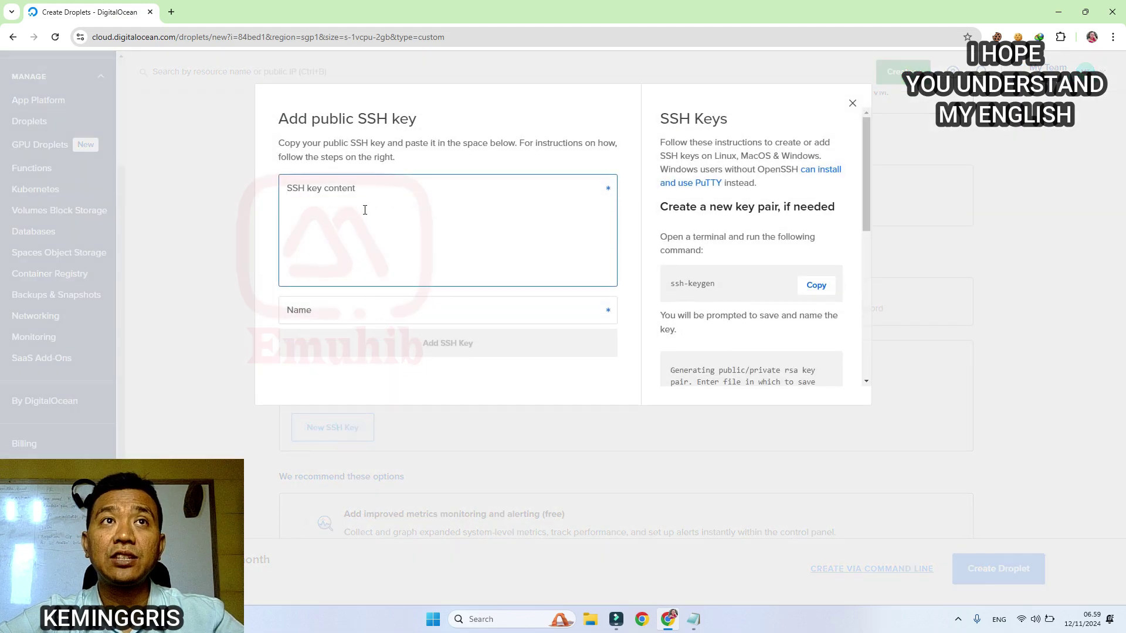
pyautogui.click(484, 619)
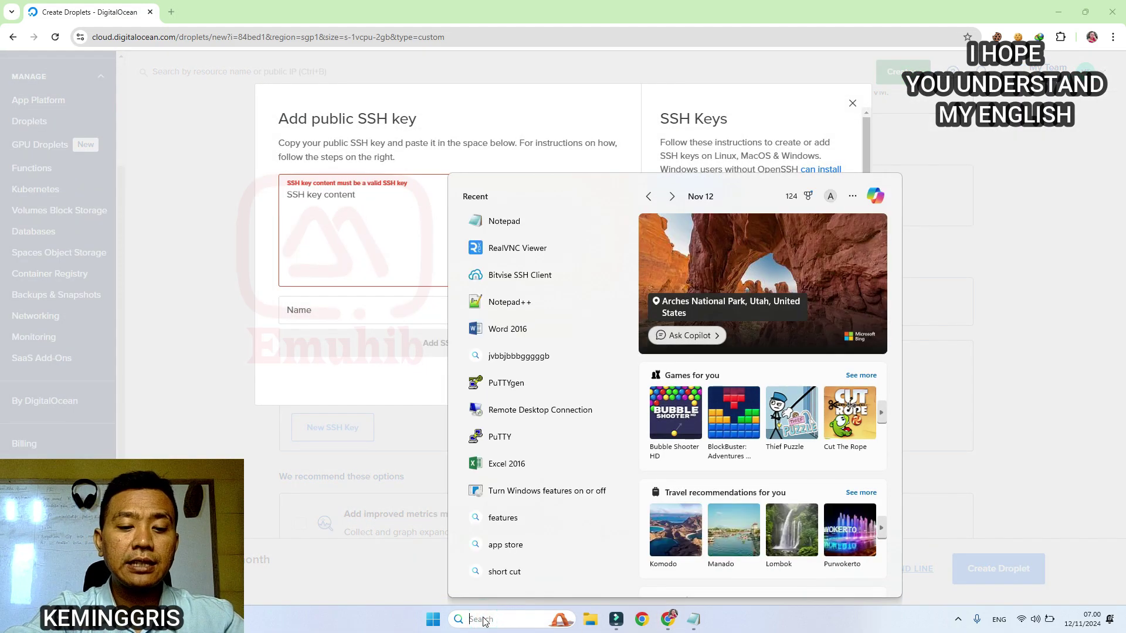
pyautogui.write('puttygen')
pyautogui.click(512, 254)
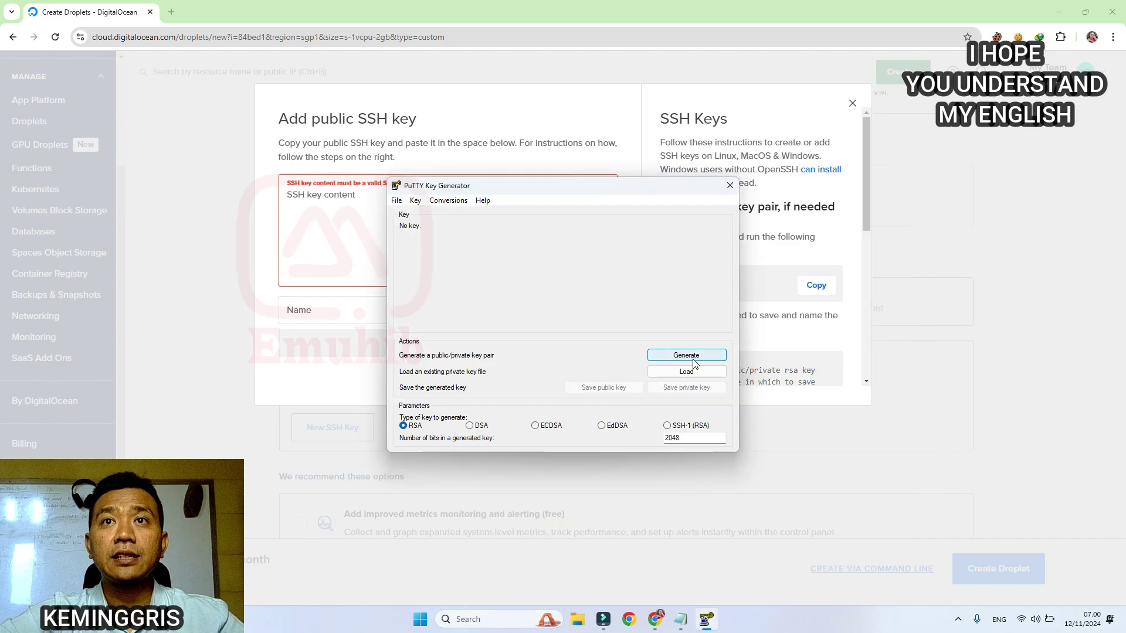
pyautogui.click(693, 361)
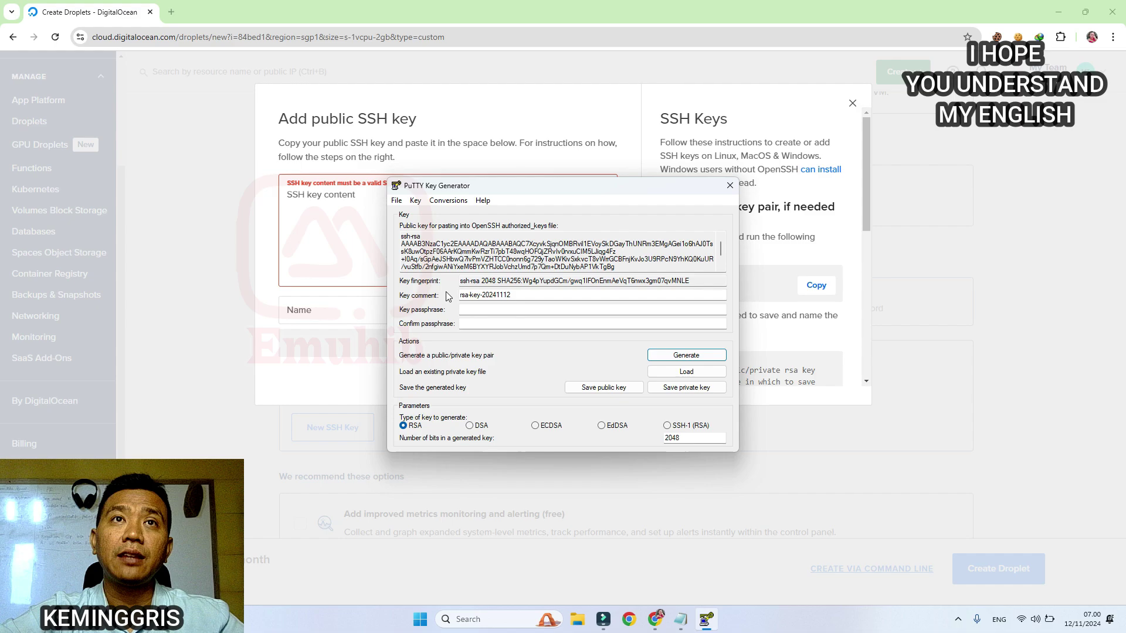
# Step: Copy the generated public key into the SSH key content, name the key 1, and add it
pyautogui.moveTo(410, 243); pyautogui.dragTo(671, 272)
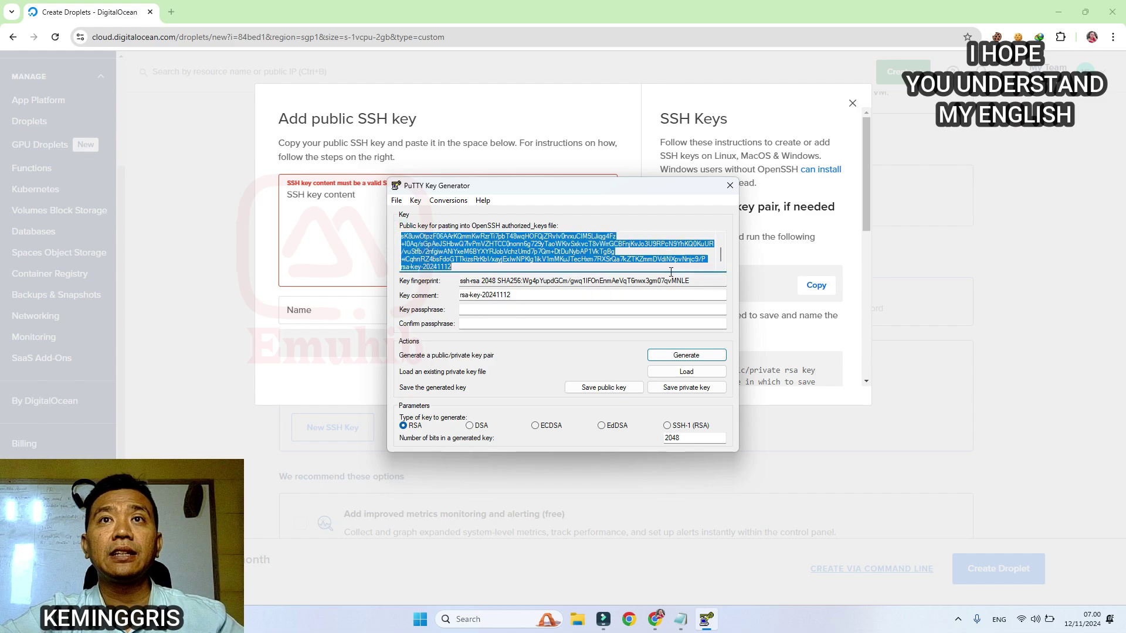
pyautogui.click(307, 238)
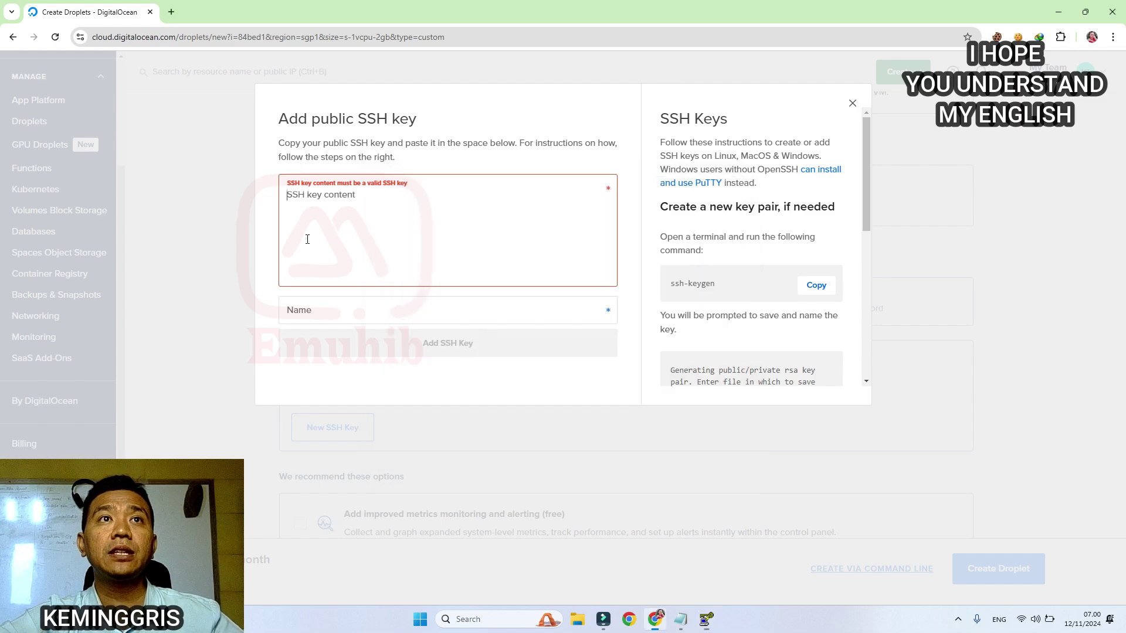
pyautogui.hotkey('ctrl', 'v')
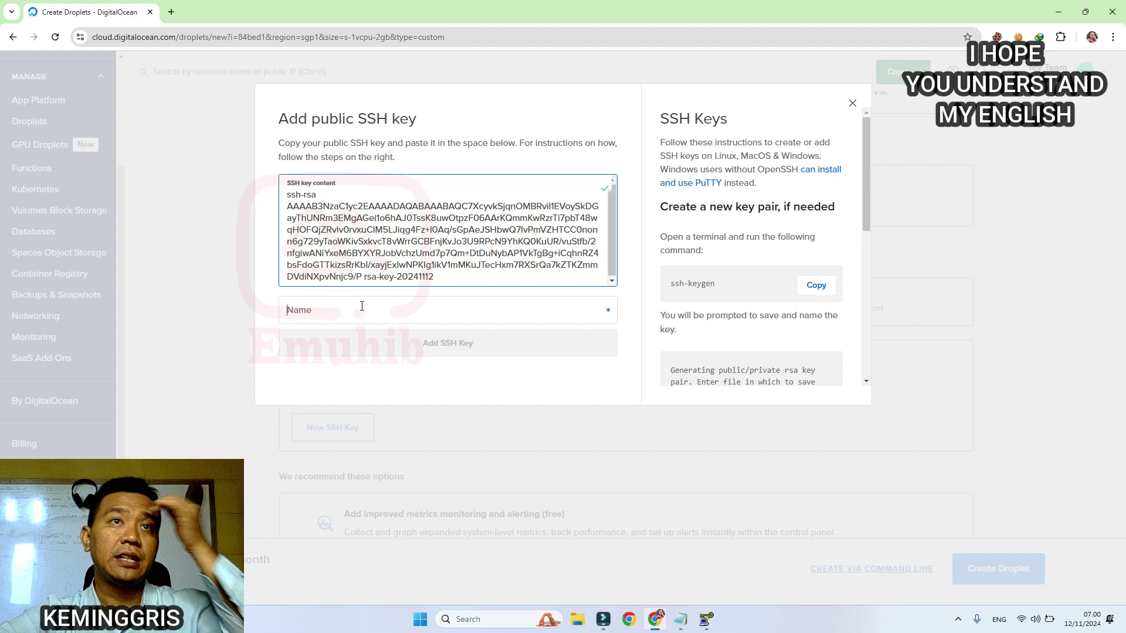
pyautogui.click(359, 306)
pyautogui.write('1')
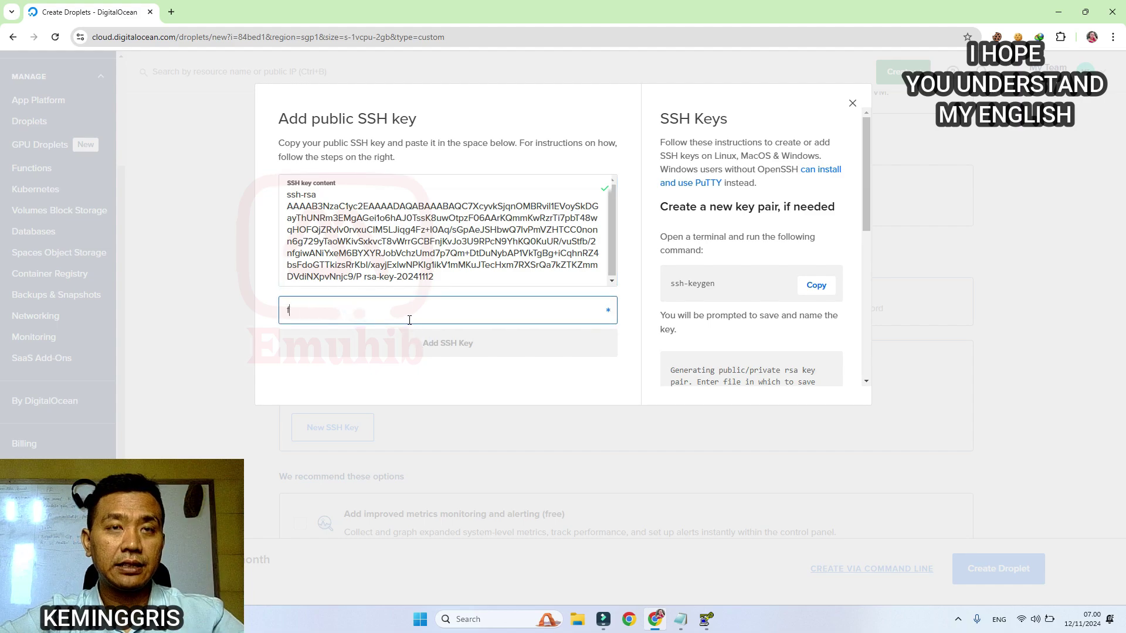
pyautogui.click(427, 346)
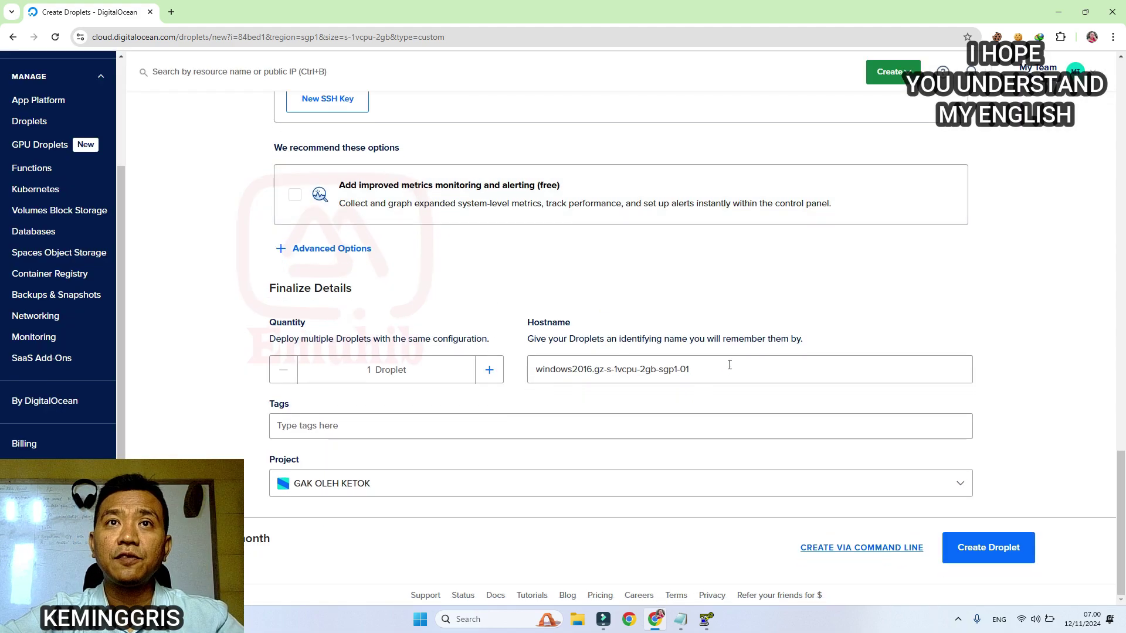
# Step: Set the Droplet's hostname to 1, assign it to first-project, and create the Droplet
pyautogui.moveTo(729, 365); pyautogui.dragTo(508, 377)
pyautogui.write('1')
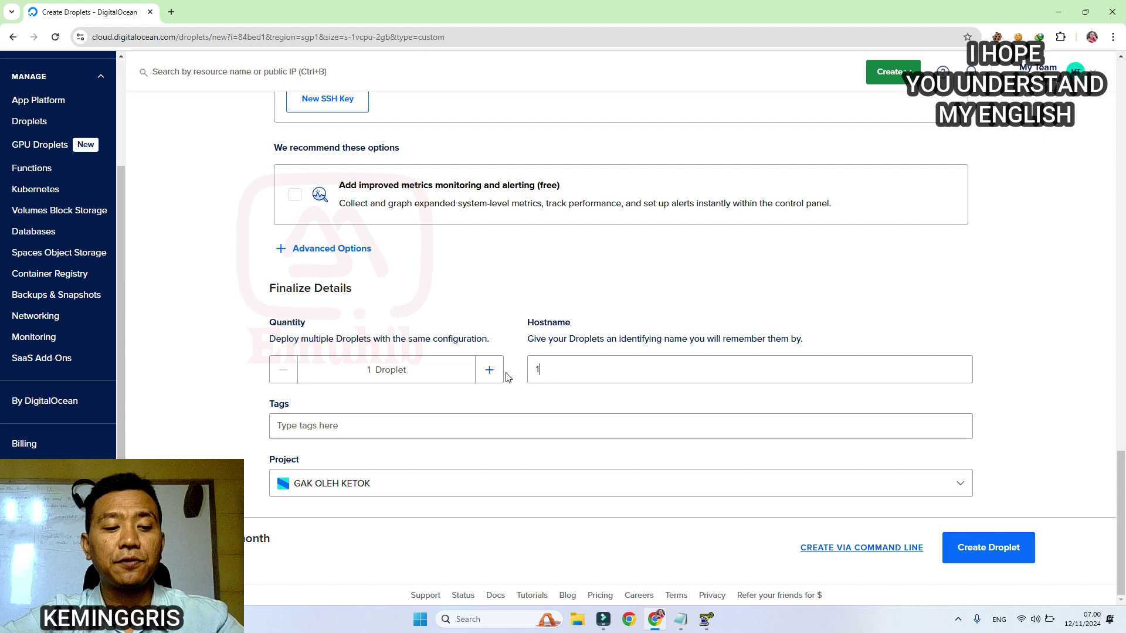
pyautogui.click(651, 487)
pyautogui.click(317, 557)
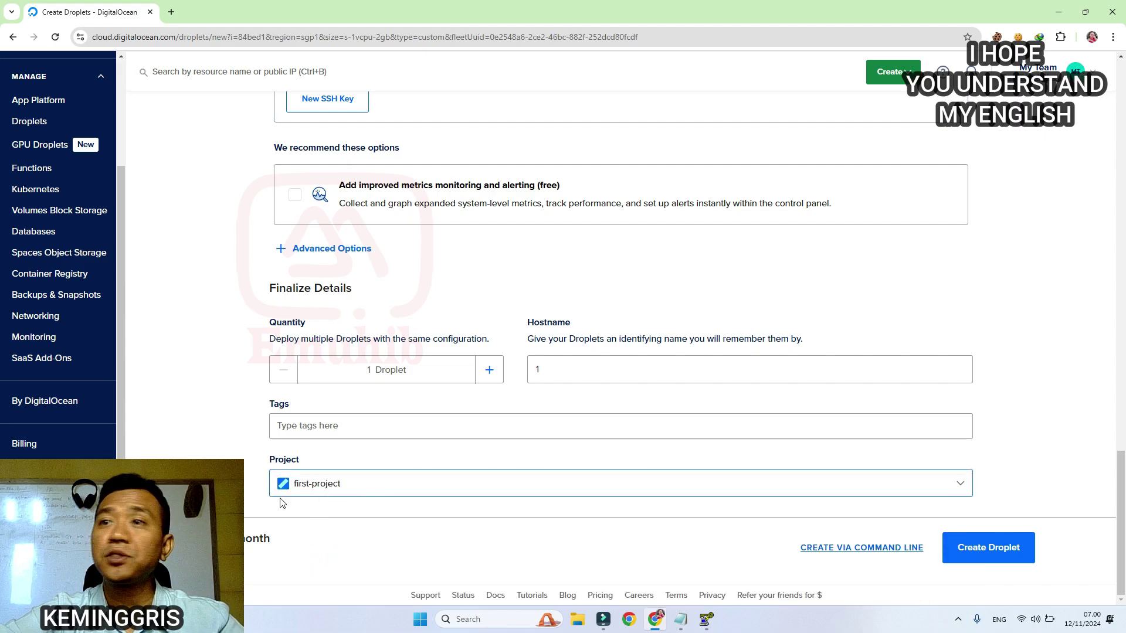
pyautogui.click(974, 556)
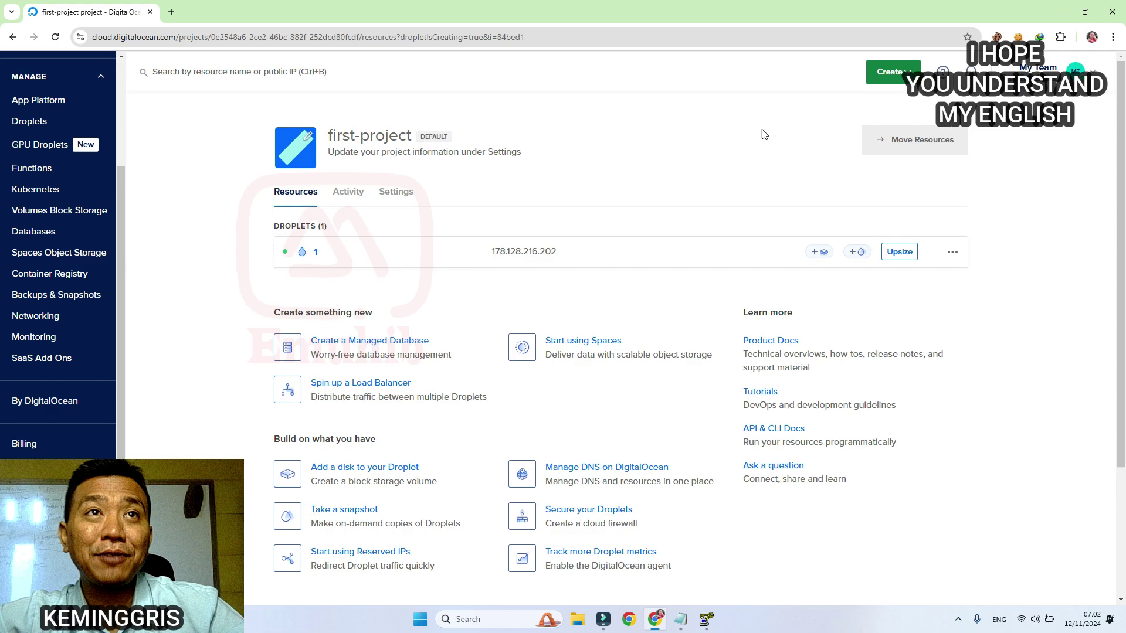
# Step: Open the console of the new Droplet 1 and dismiss the Windows lock screen
pyautogui.click(316, 248)
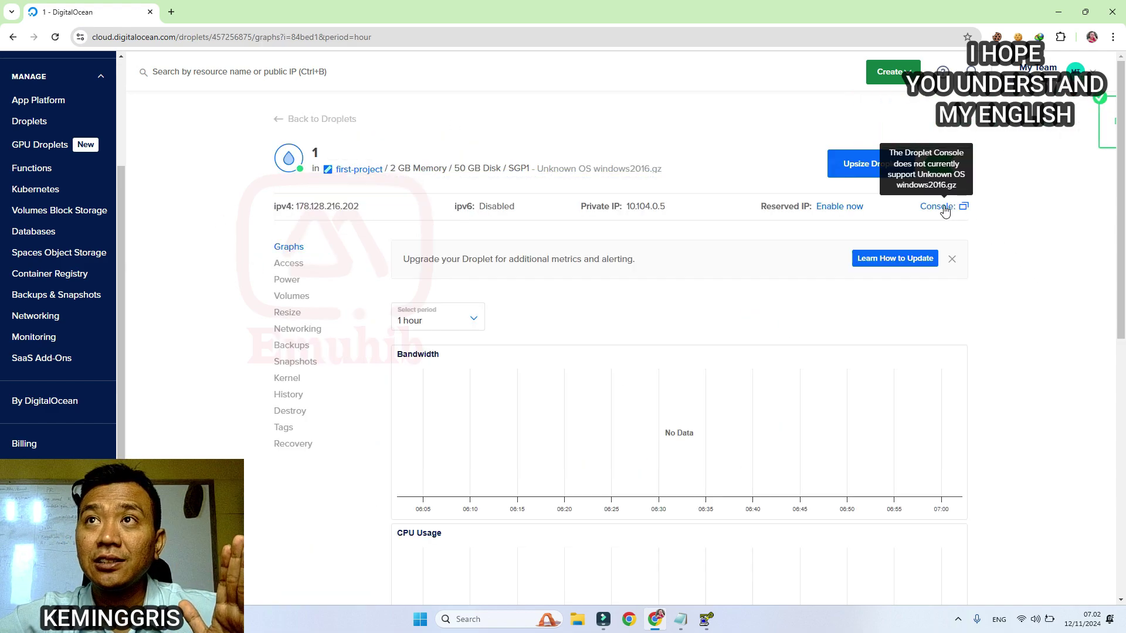
pyautogui.click(941, 207)
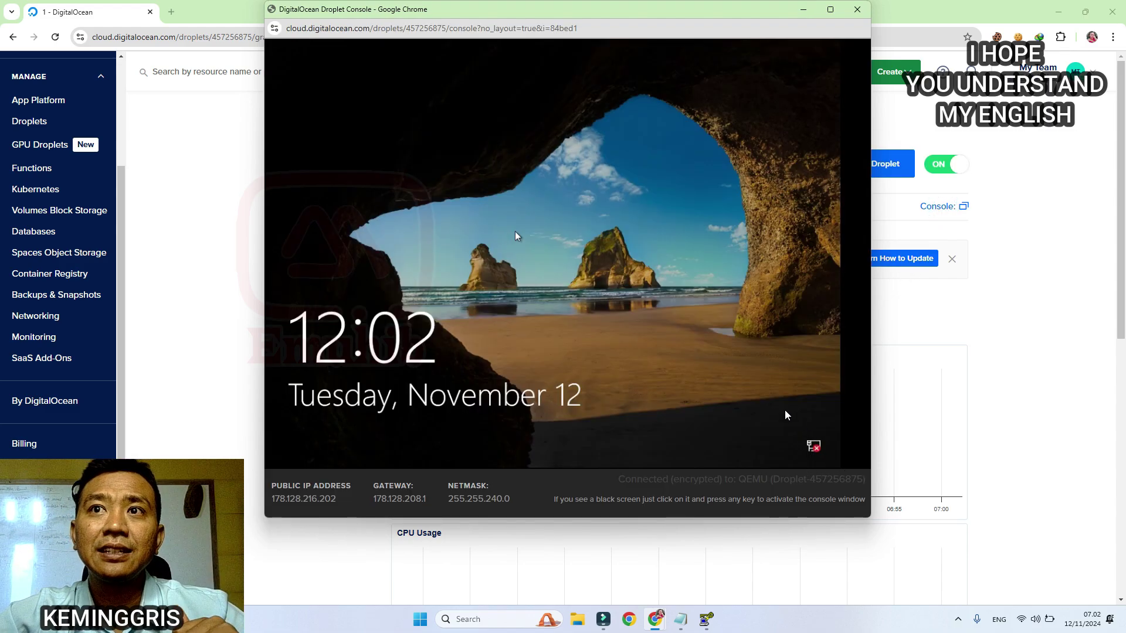
pyautogui.click(733, 371)
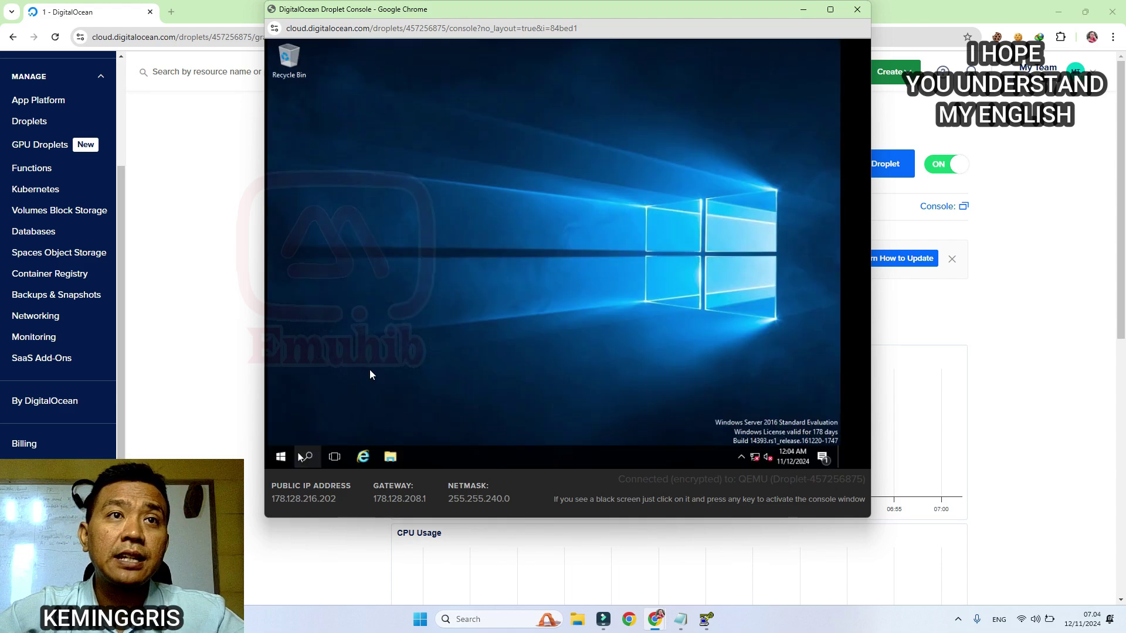
# Step: Search Windows for device manager in the Droplet console and open Device Manager
pyautogui.click(370, 375)
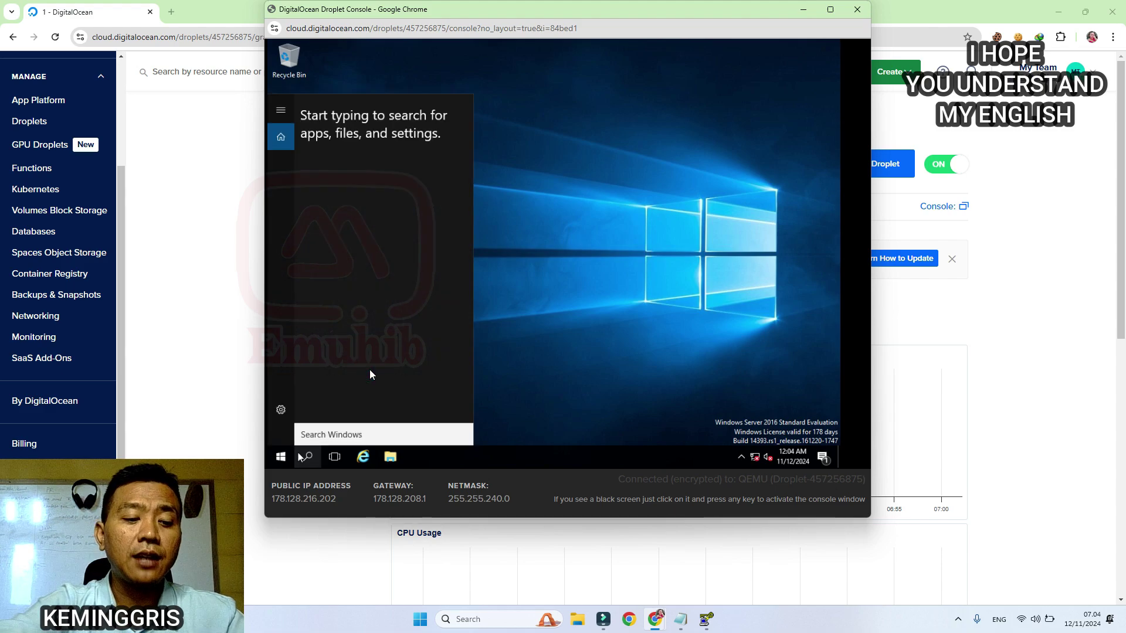
pyautogui.write('devi')
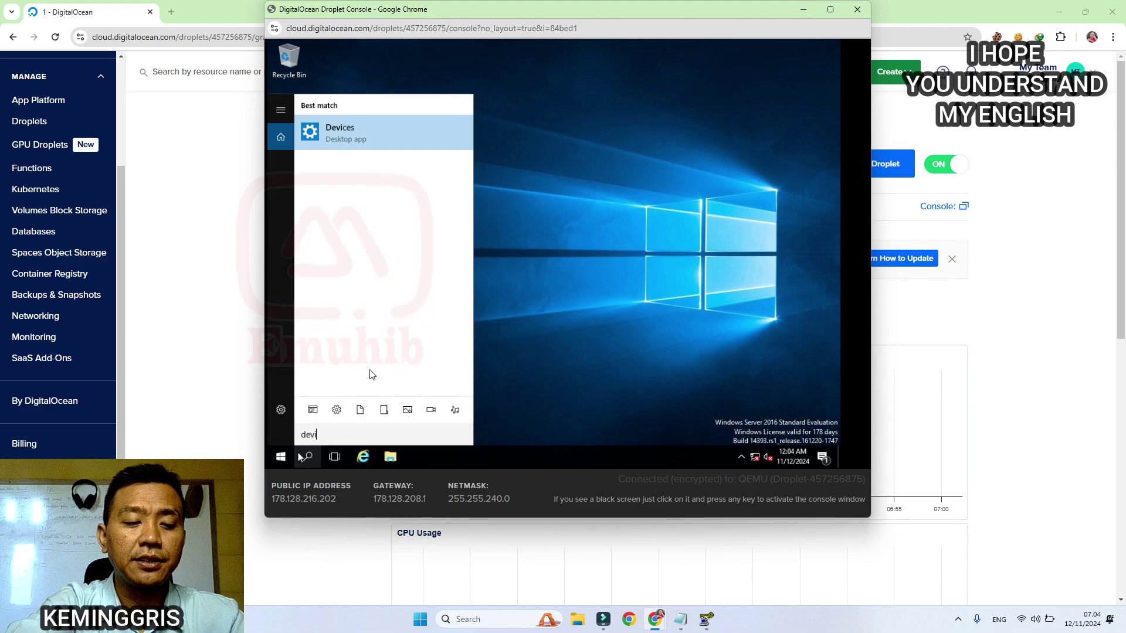
pyautogui.write('ce manager')
pyautogui.press('Return')
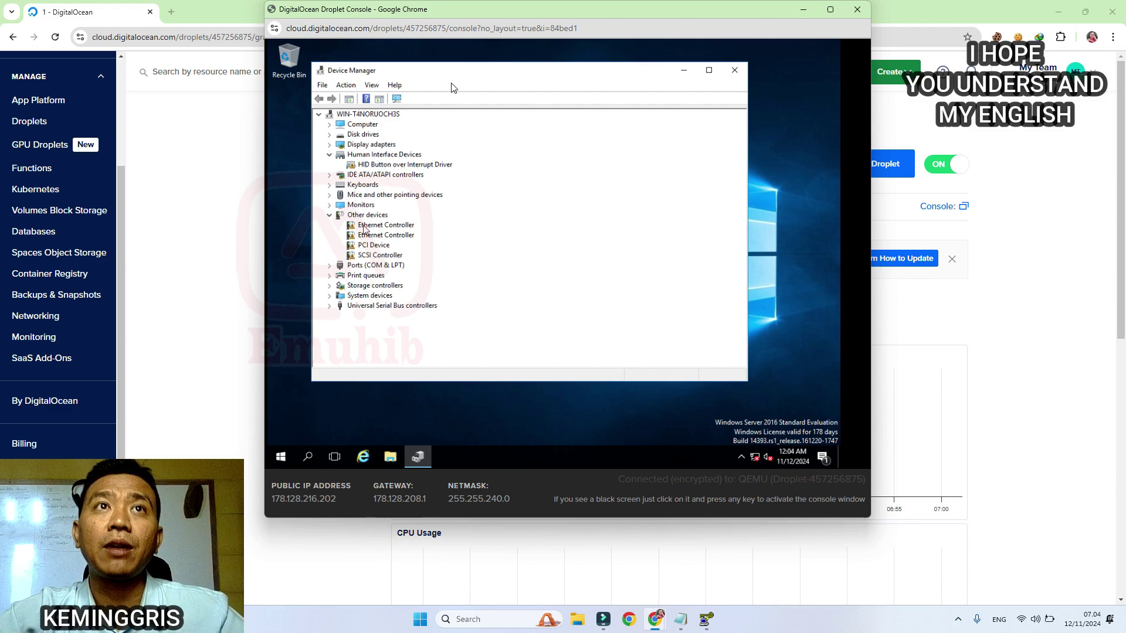
# Step: Update the first Ethernet Controller's driver from the local folder C:\Virtio, including subfolders, and close the Droplet console
pyautogui.rightClick(364, 226)
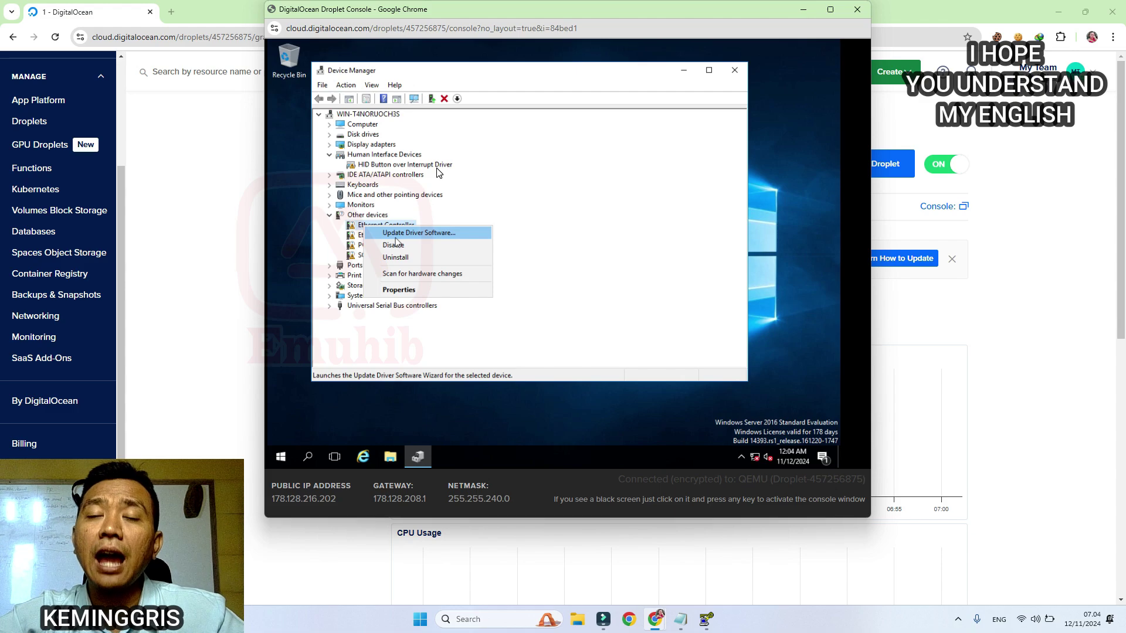
pyautogui.click(405, 233)
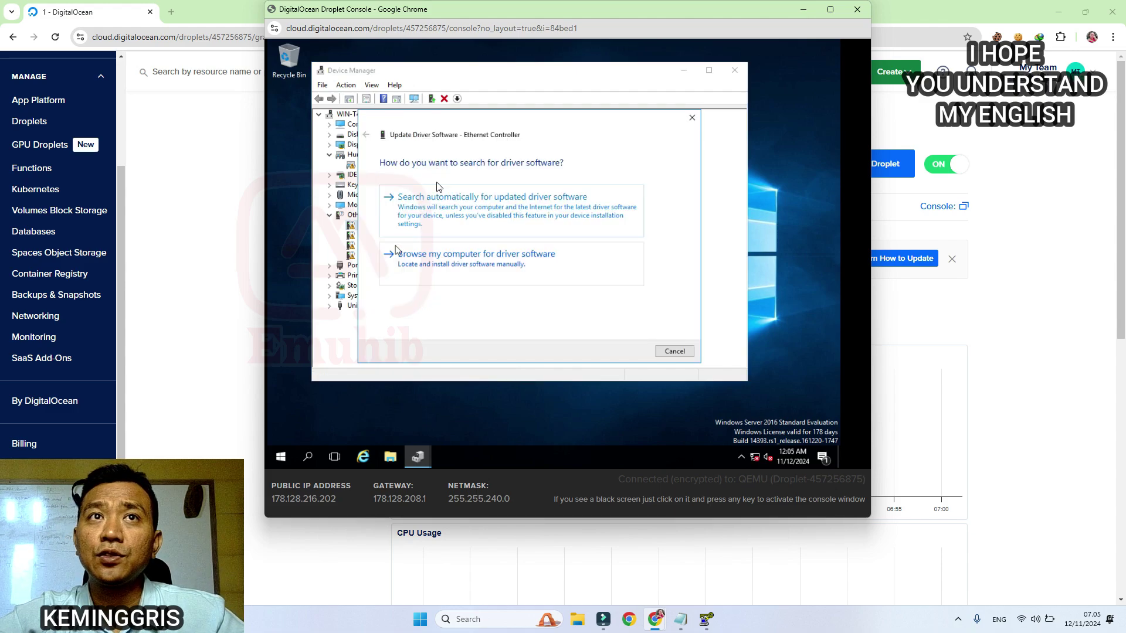
pyautogui.click(397, 252)
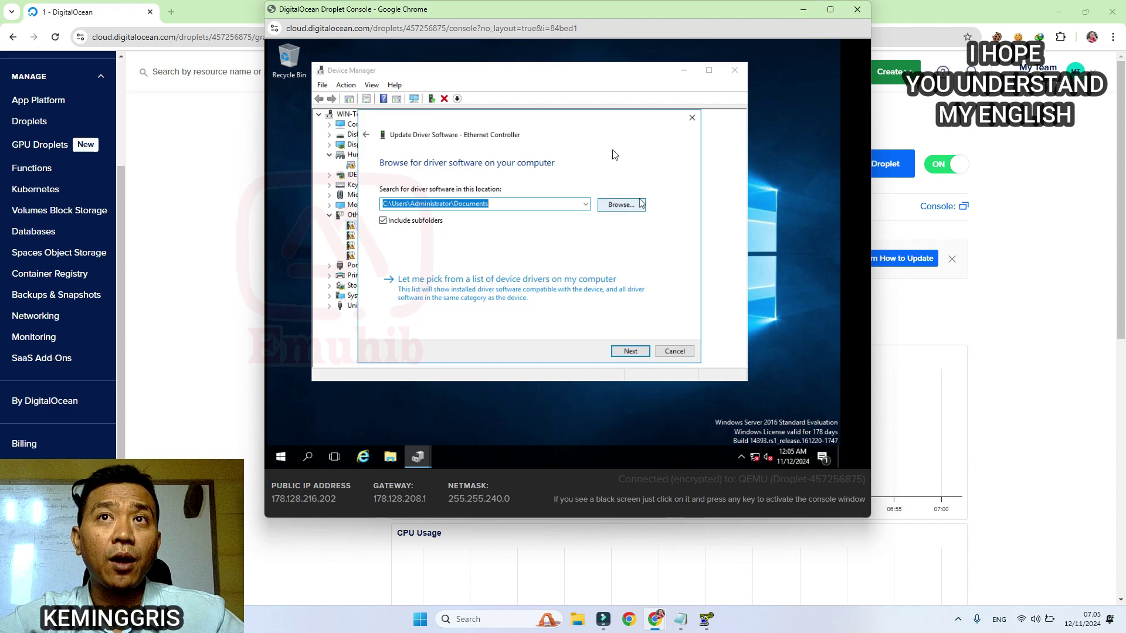
pyautogui.click(641, 203)
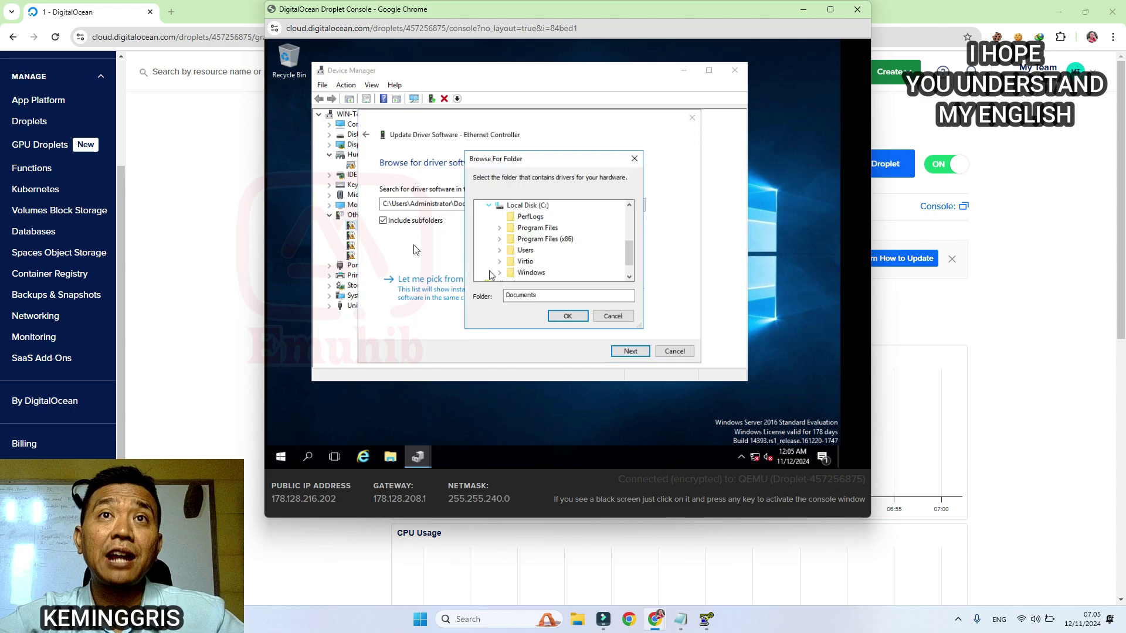
pyautogui.click(508, 265)
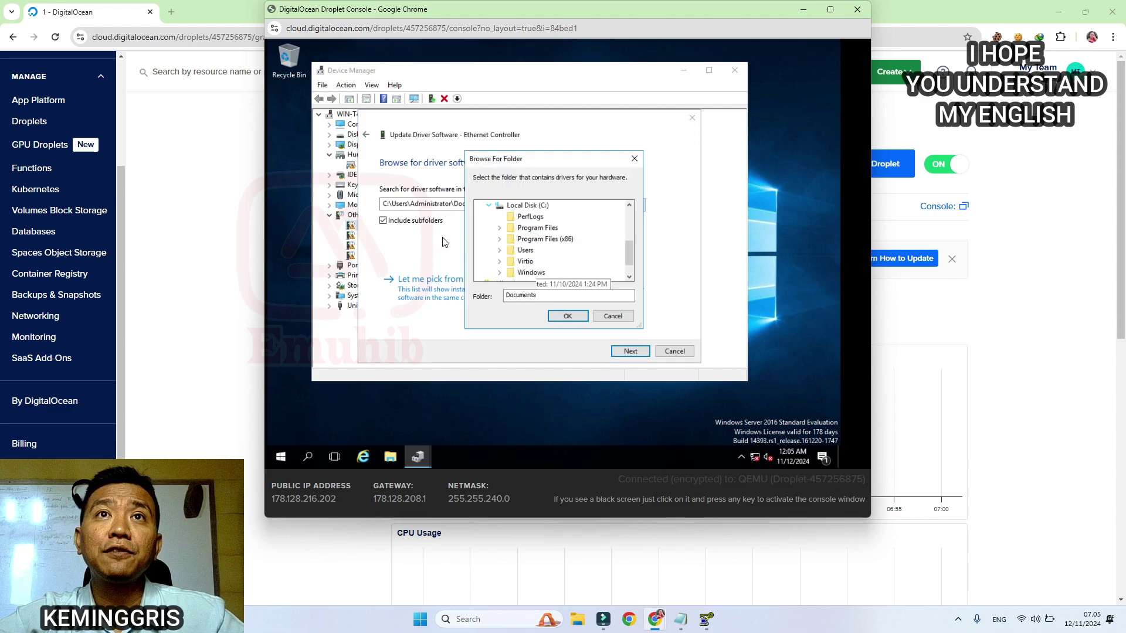
pyautogui.click(567, 317)
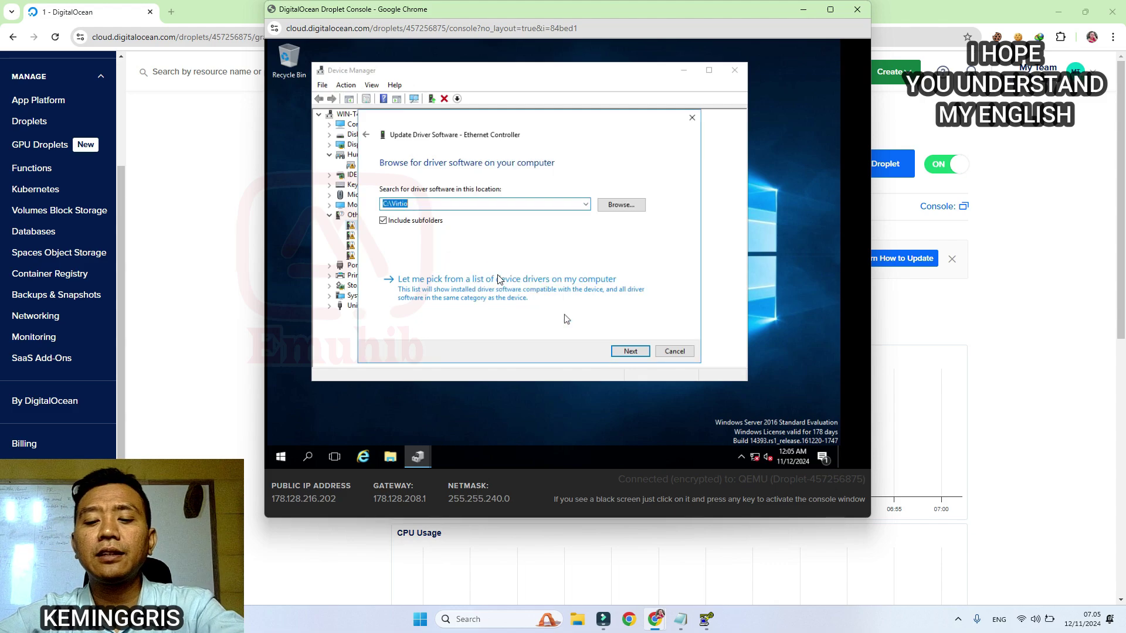
pyautogui.press('Return')
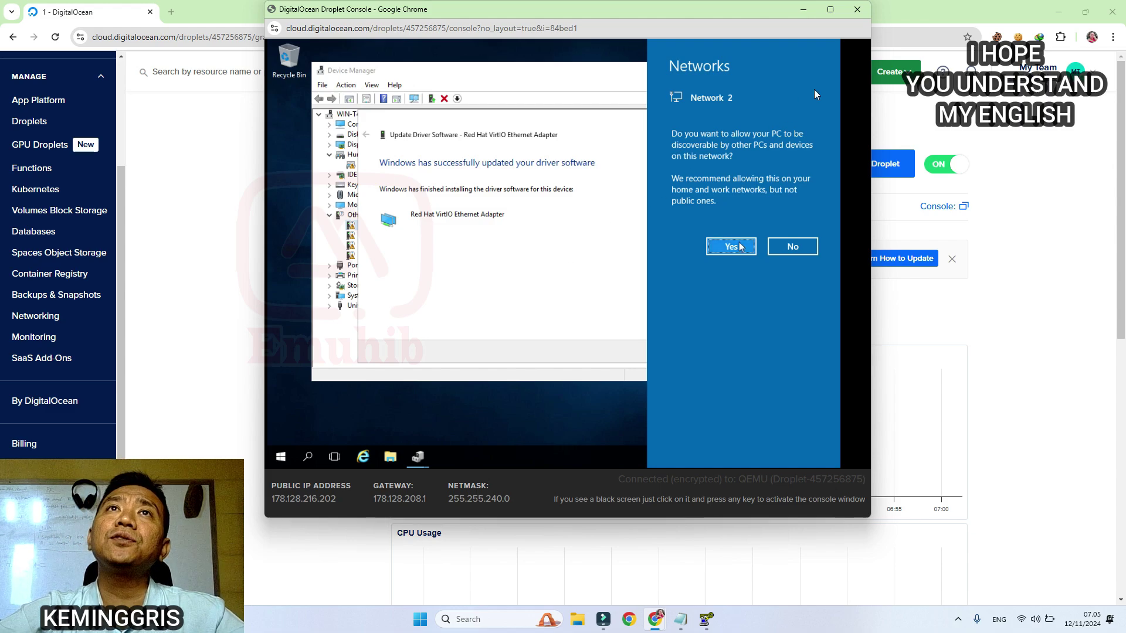
pyautogui.click(859, 10)
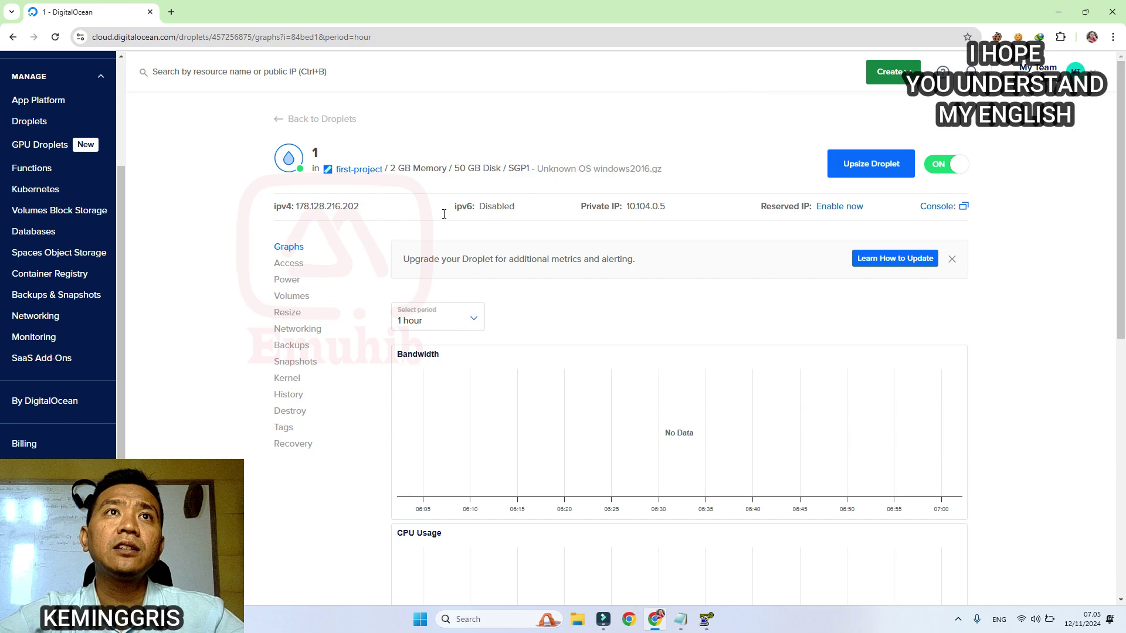
# Step: Connect to the Droplet's IPv4 address 178.128.216.202 with Remote Desktop as Administrator, entering the account password and accepting the certificate warning
pyautogui.click(377, 208)
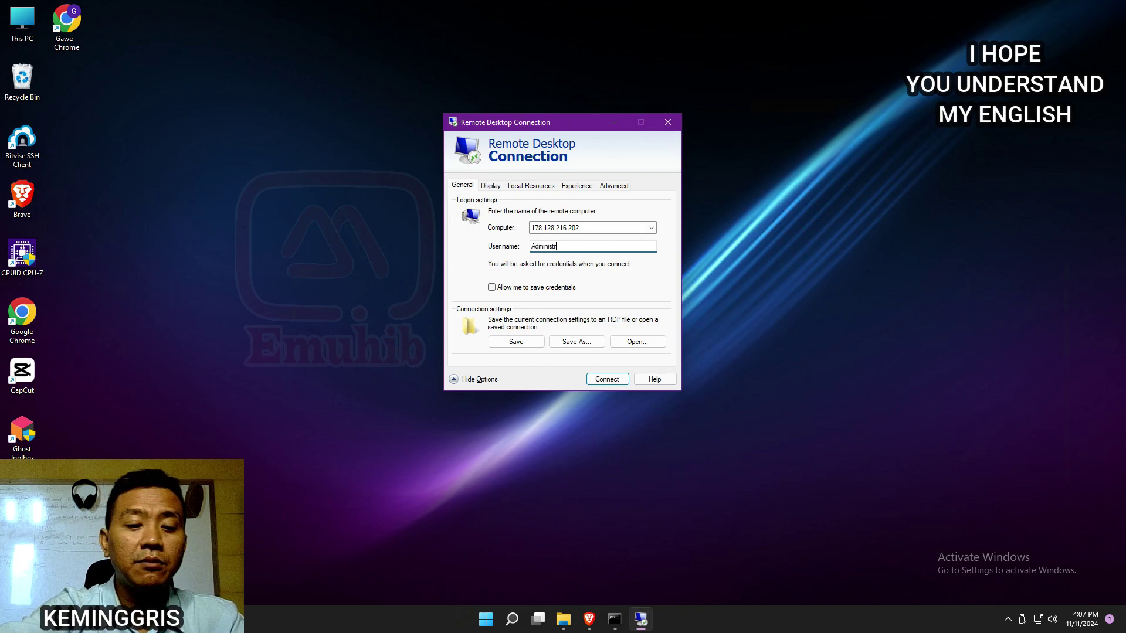
pyautogui.press('Return')
pyautogui.write('•••••••')
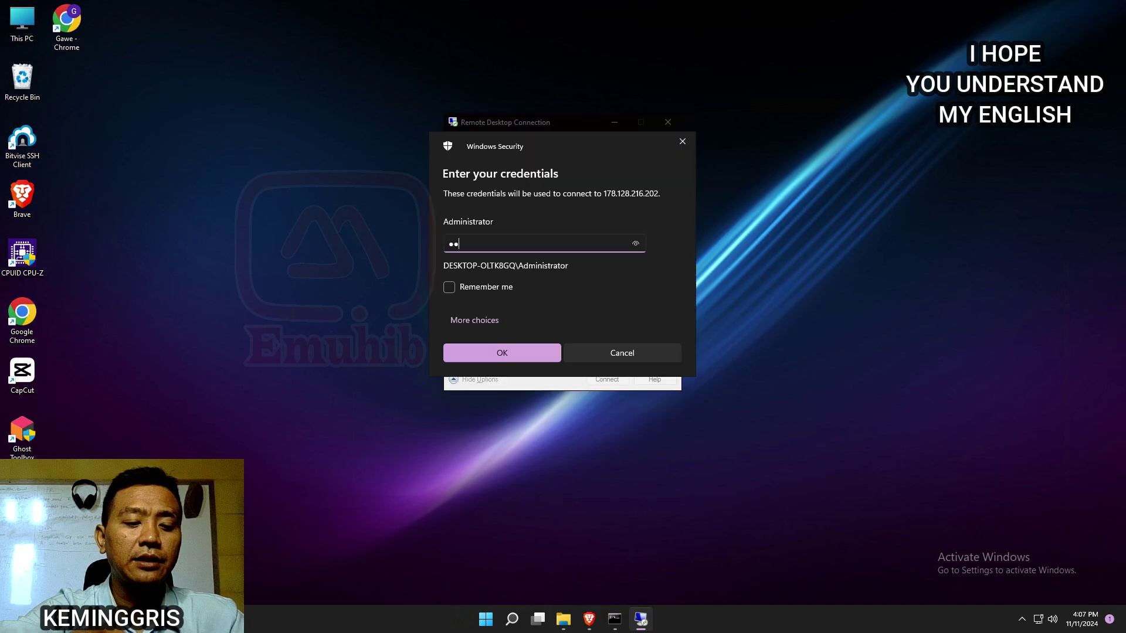
pyautogui.write('•')
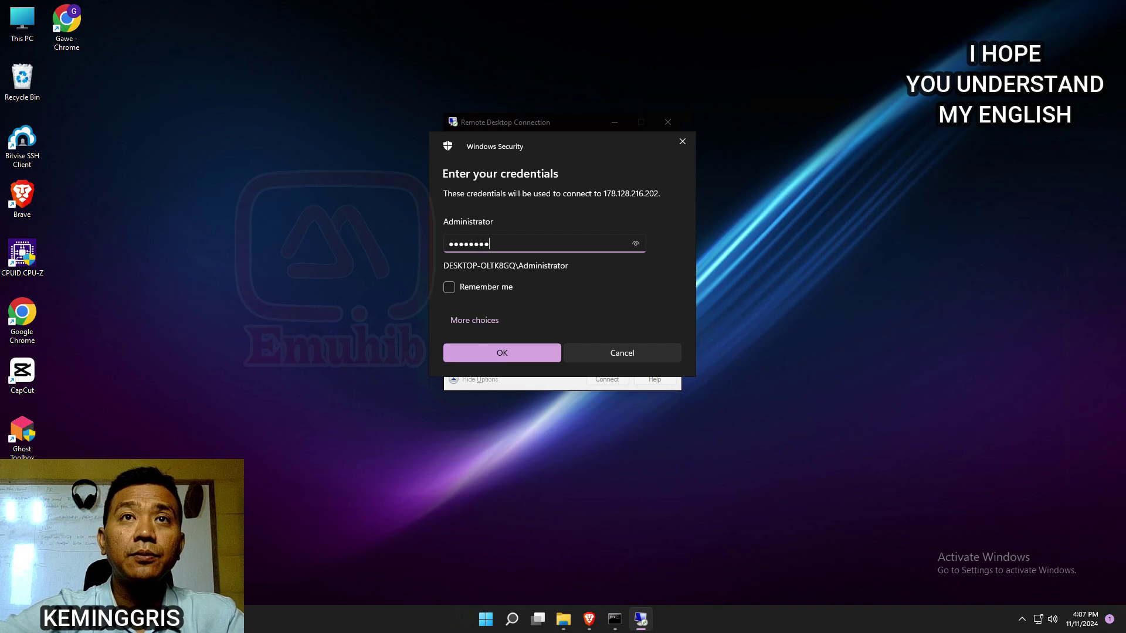
pyautogui.click(502, 353)
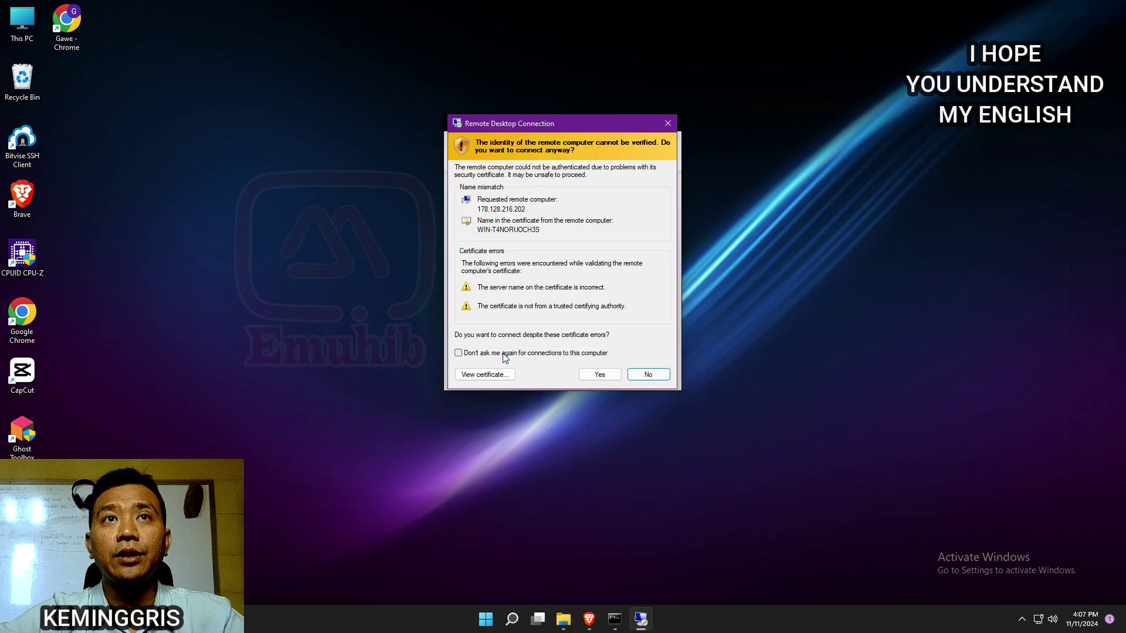
pyautogui.click(586, 375)
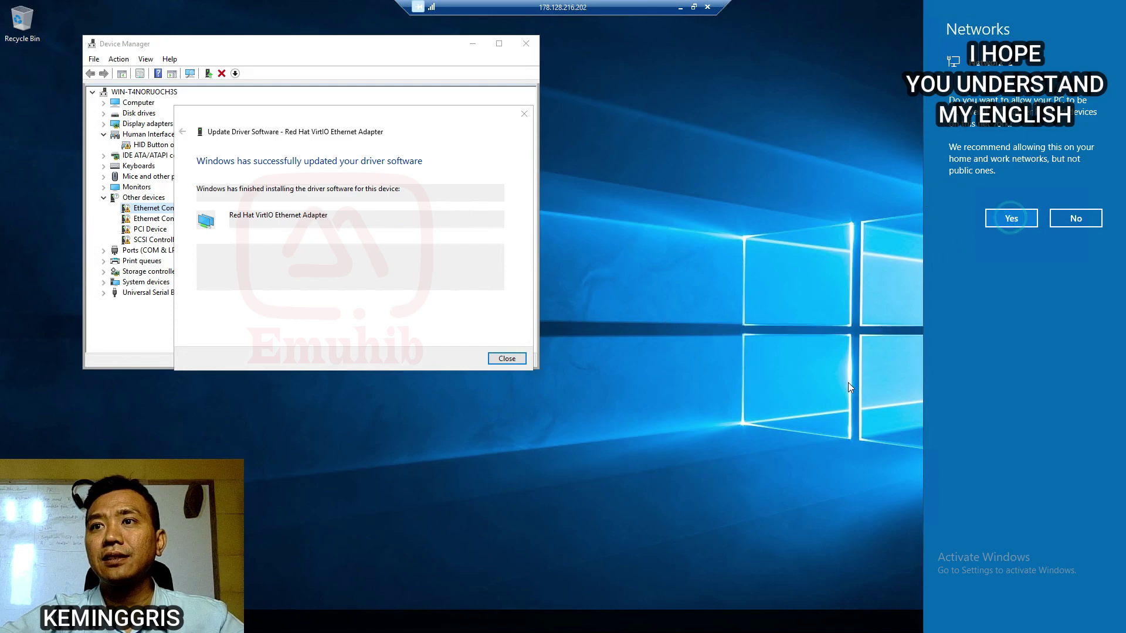
# Step: Close the finished driver wizard and start a driver update for the remaining Ethernet Controller
pyautogui.click(507, 359)
pyautogui.rightClick(157, 228)
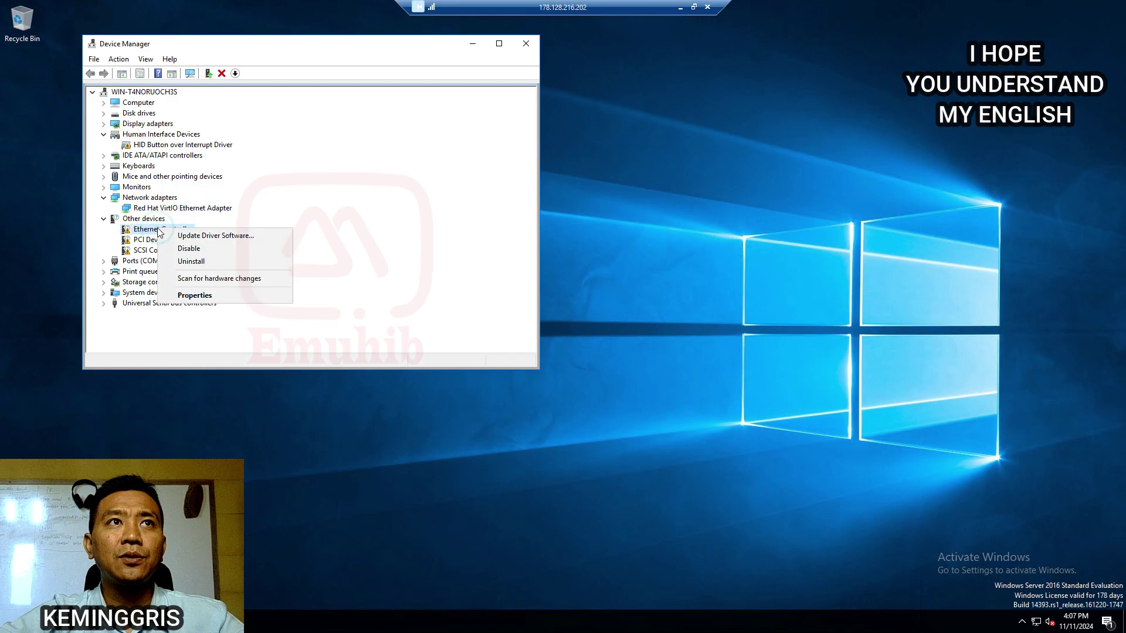
pyautogui.click(182, 236)
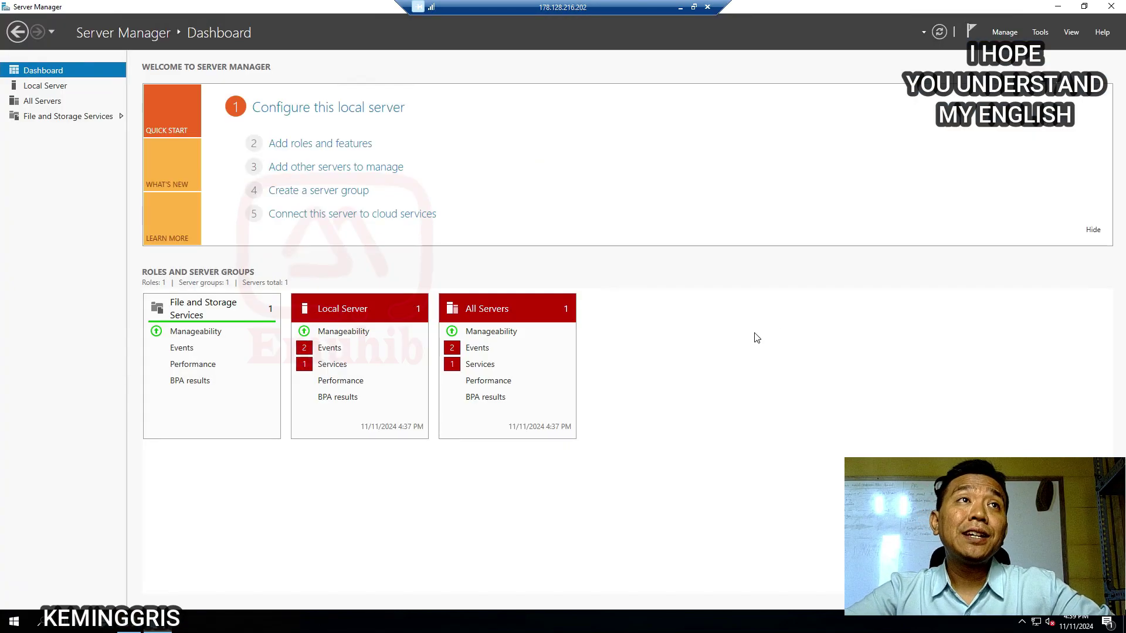
# Step: In Server Manager's File and Storage Services, create a 10.0 GB NTFS volume with drive letter D on Disk 0's unallocated space
pyautogui.click(66, 119)
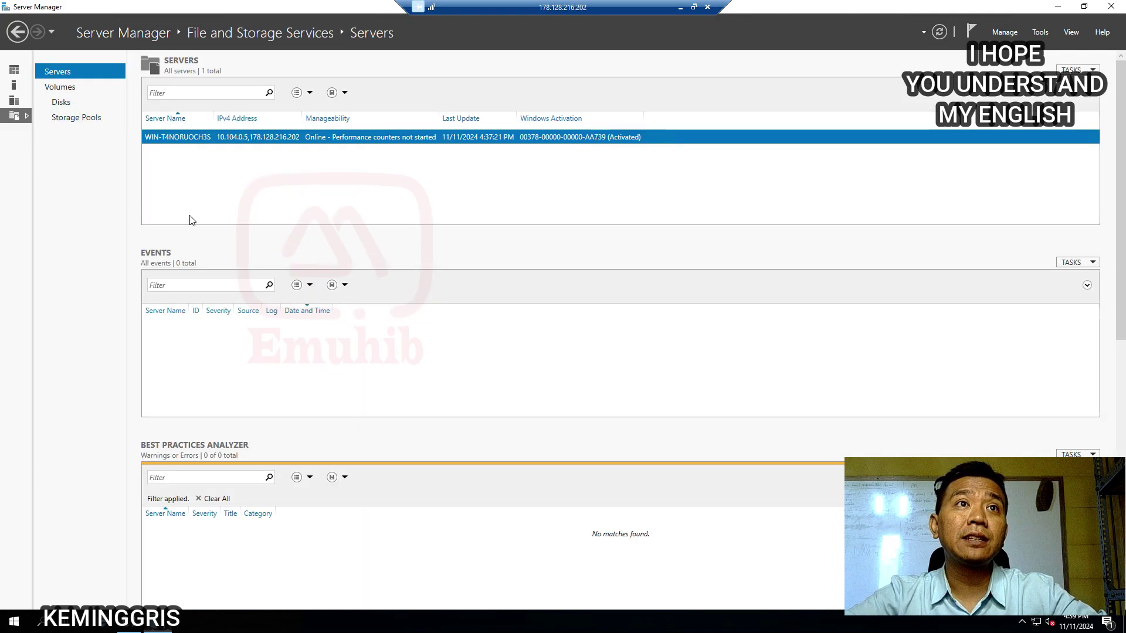
pyautogui.click(61, 102)
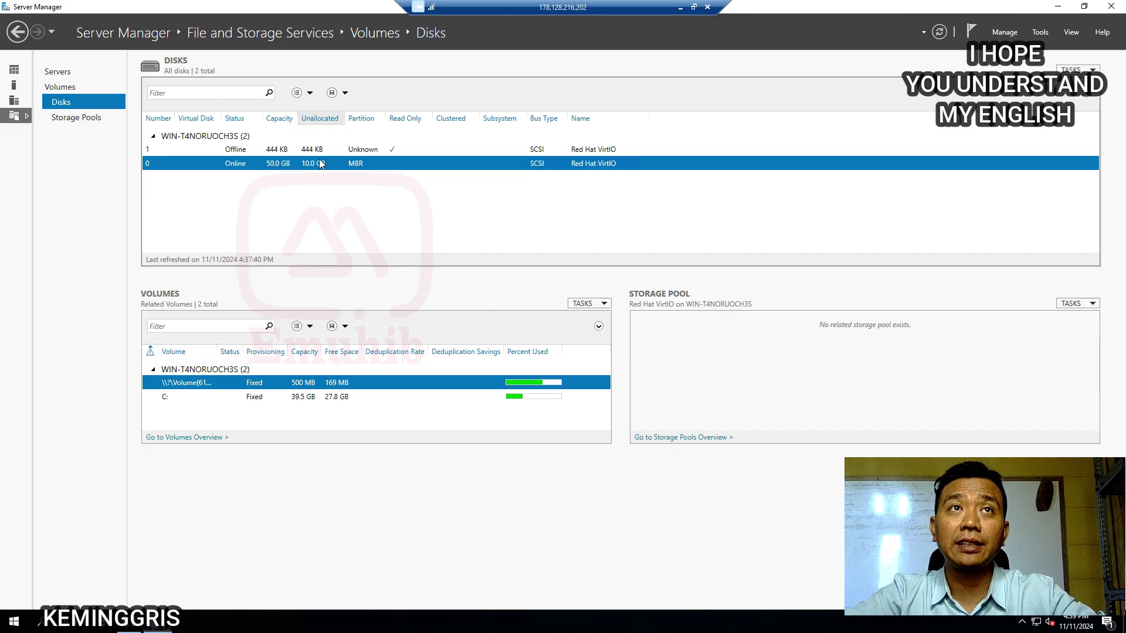
pyautogui.rightClick(319, 167)
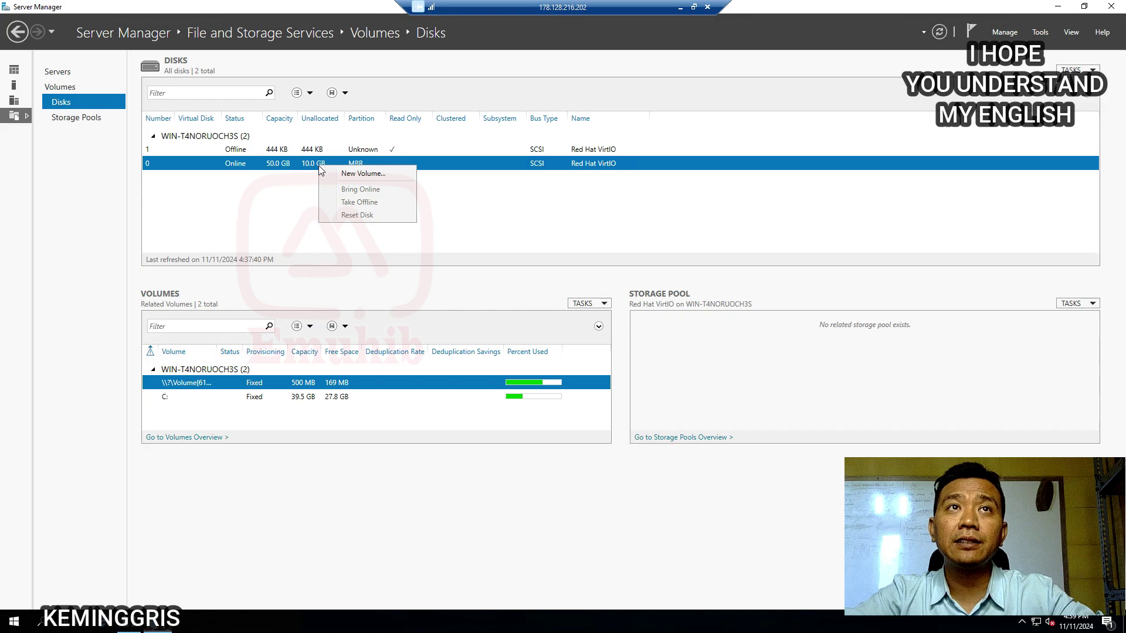
pyautogui.click(345, 175)
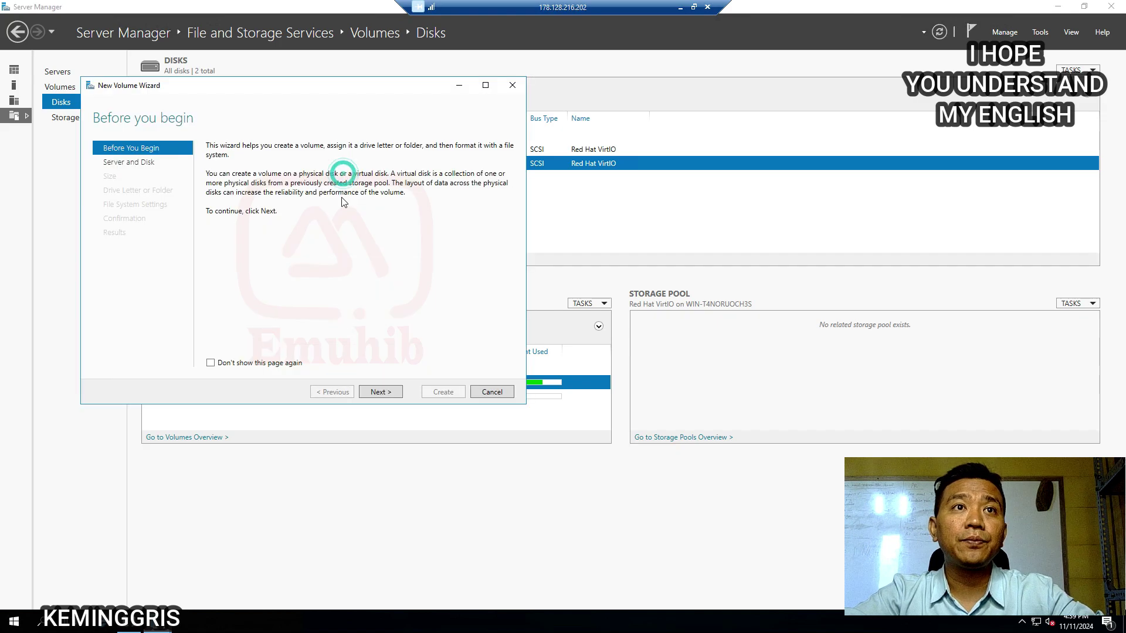
pyautogui.click(384, 393)
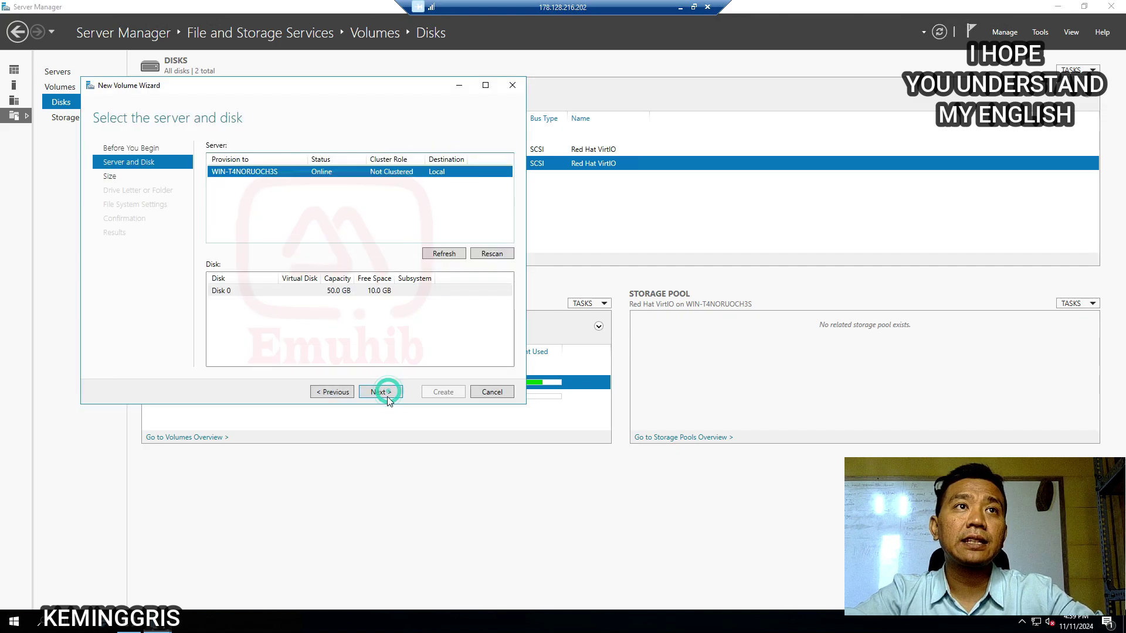
pyautogui.click(384, 393)
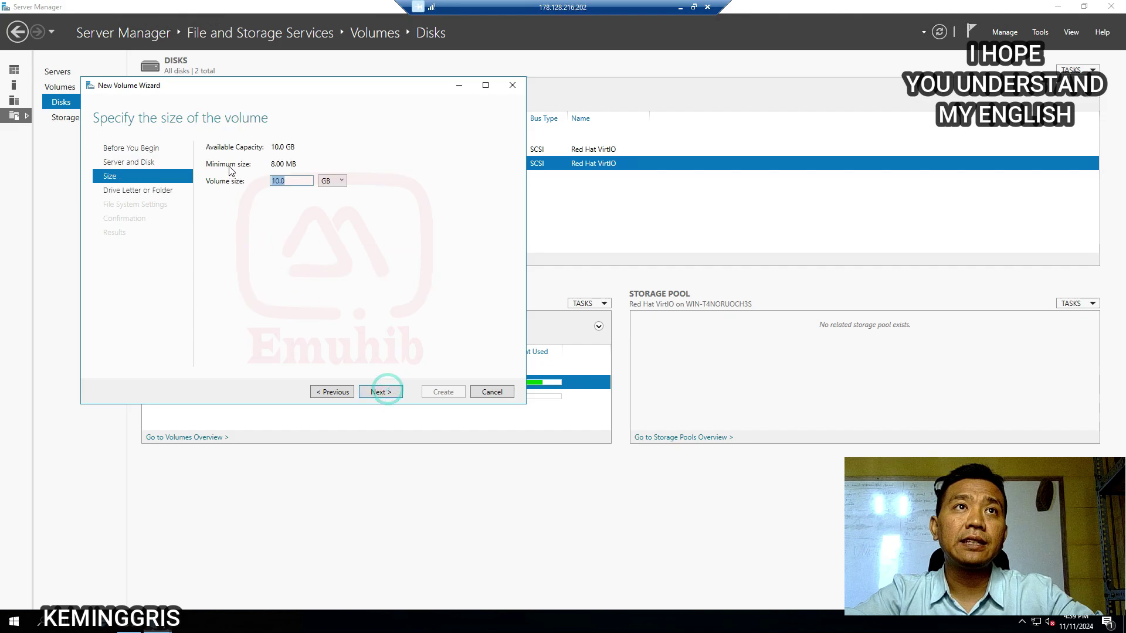
pyautogui.click(381, 393)
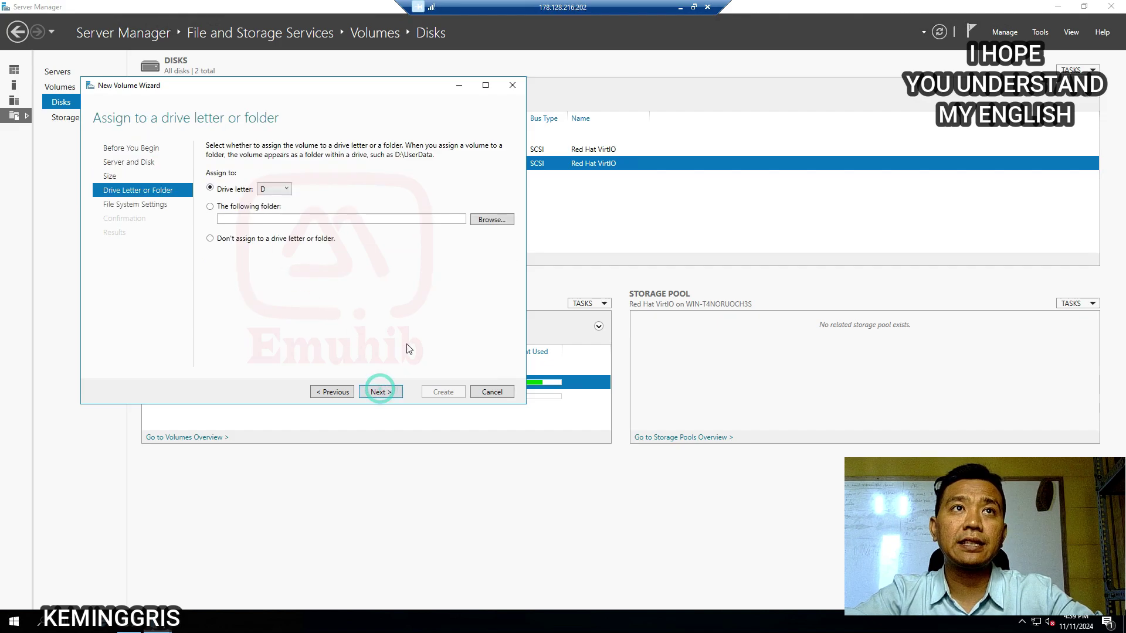
pyautogui.click(395, 397)
pyautogui.click(395, 398)
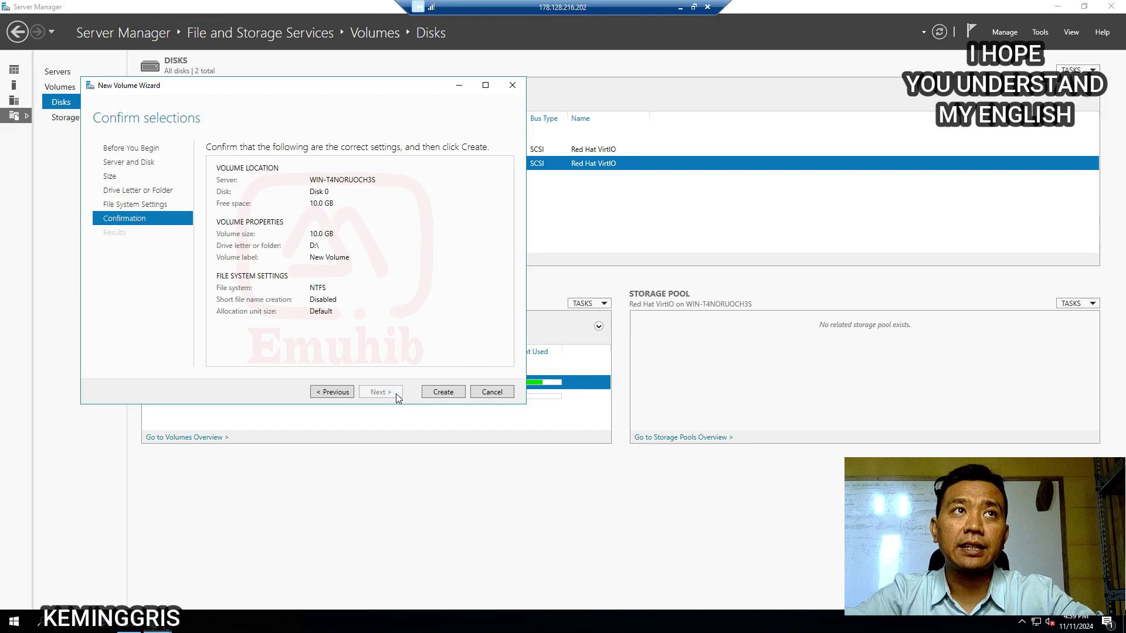
pyautogui.click(443, 392)
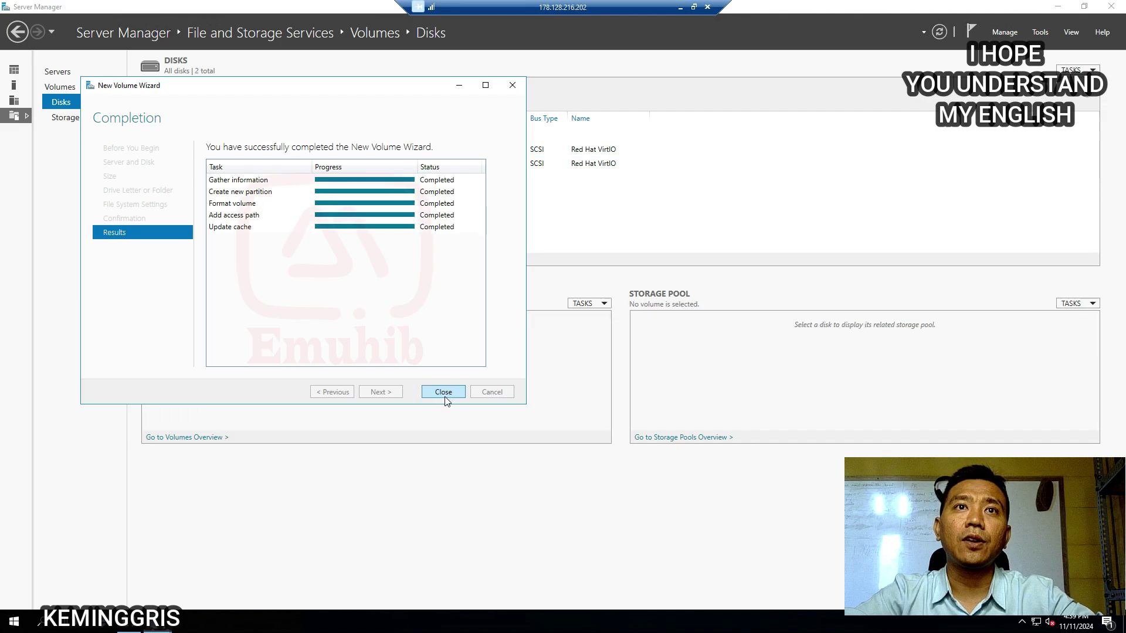
pyautogui.click(450, 396)
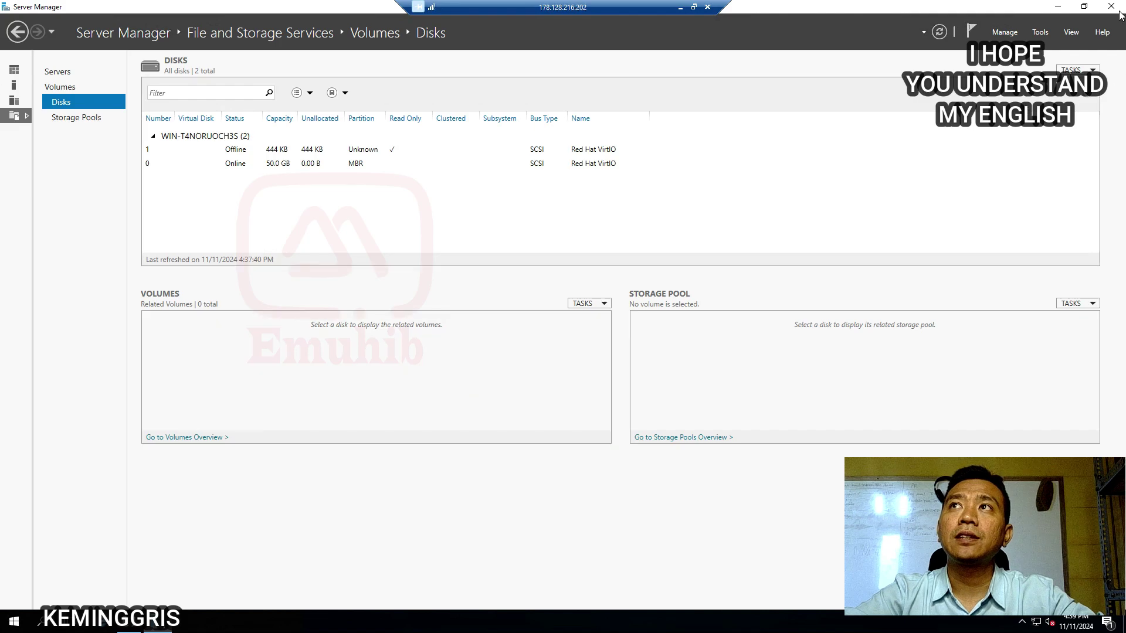